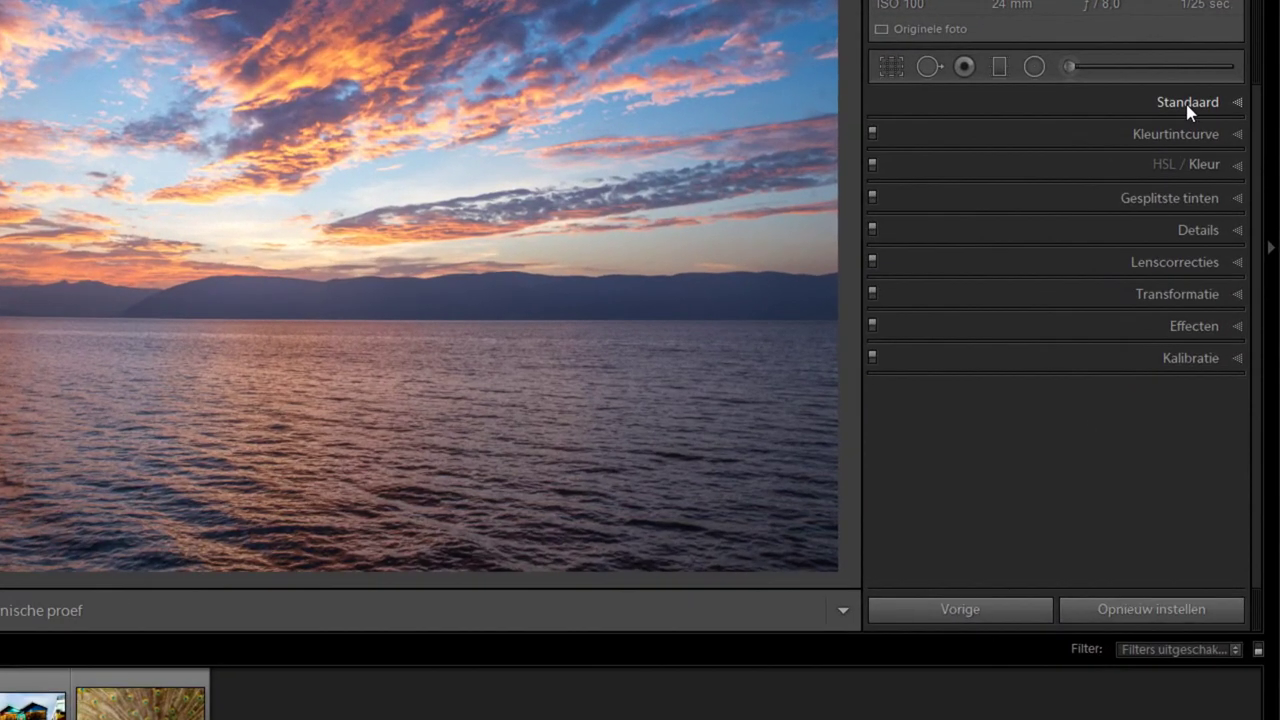
click(1220, 240)
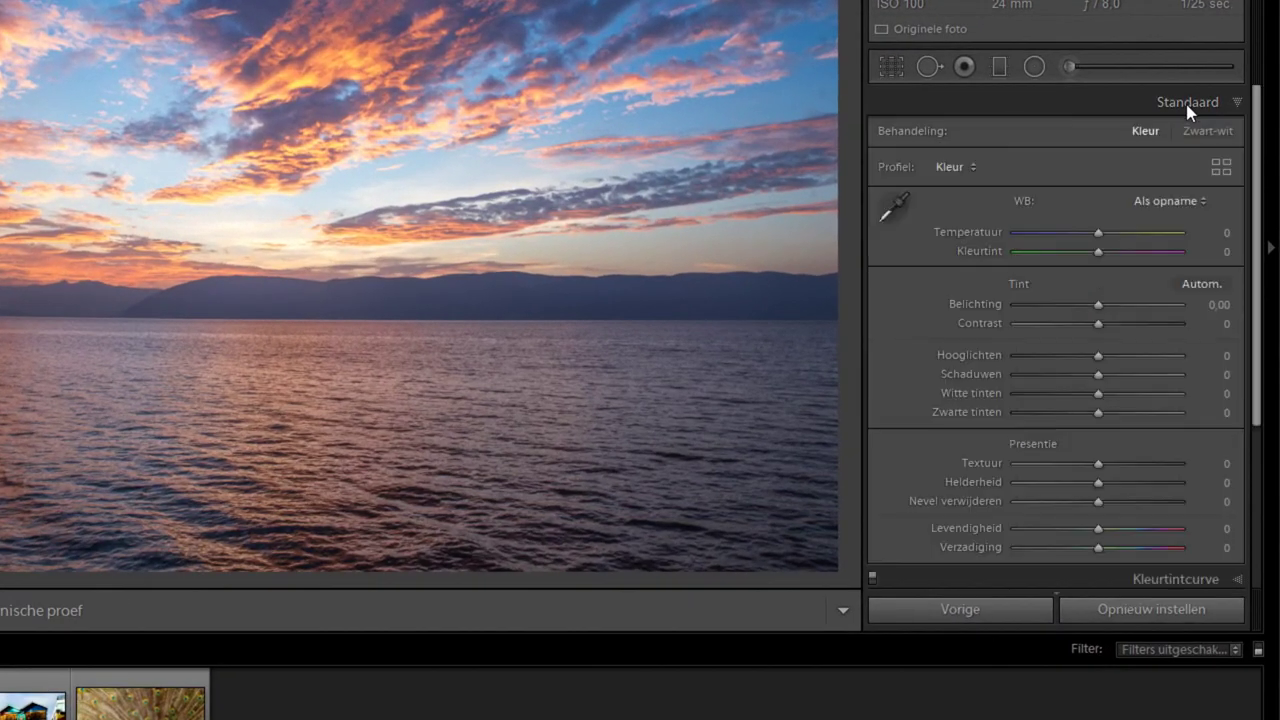
scroll(1091, 450, down, 2)
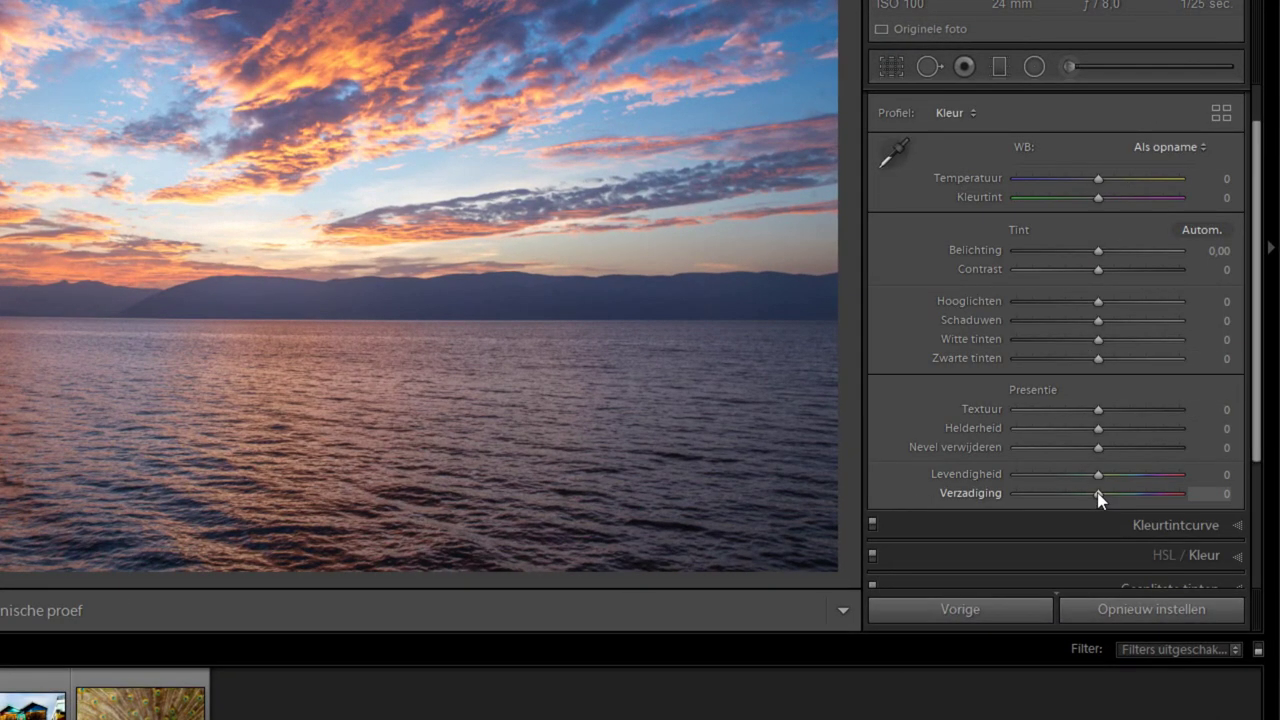
drag(1097, 493, 1135, 495)
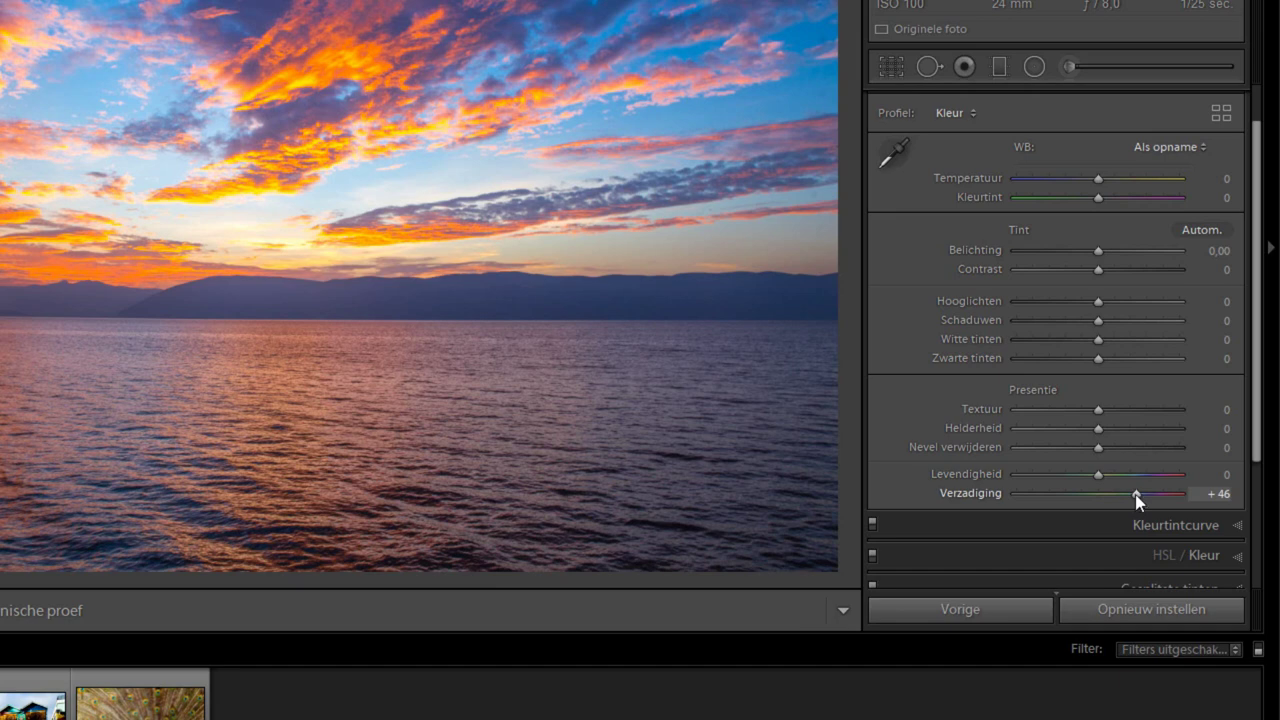
double_click(1135, 494)
- Expand the HSL / Kleur panel to show the per-colour hue, saturation and luminance sliders
scroll(1141, 304, down, 1)
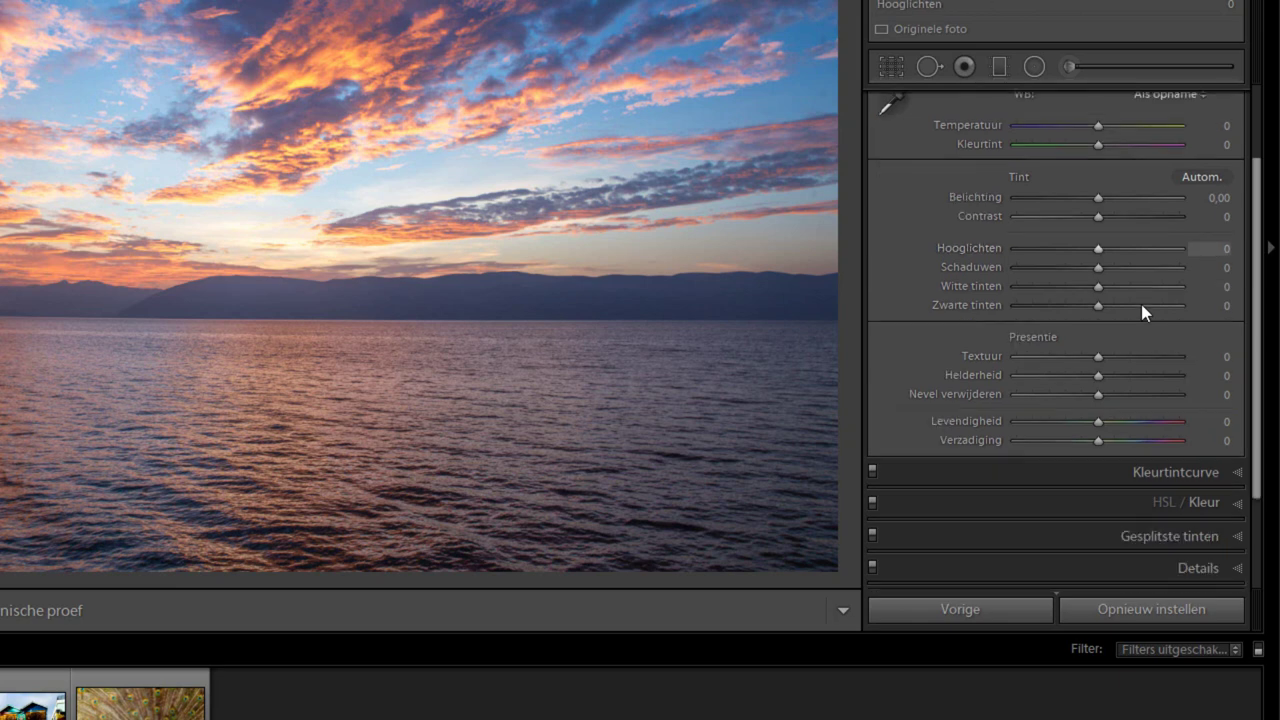
scroll(1141, 304, down, 2)
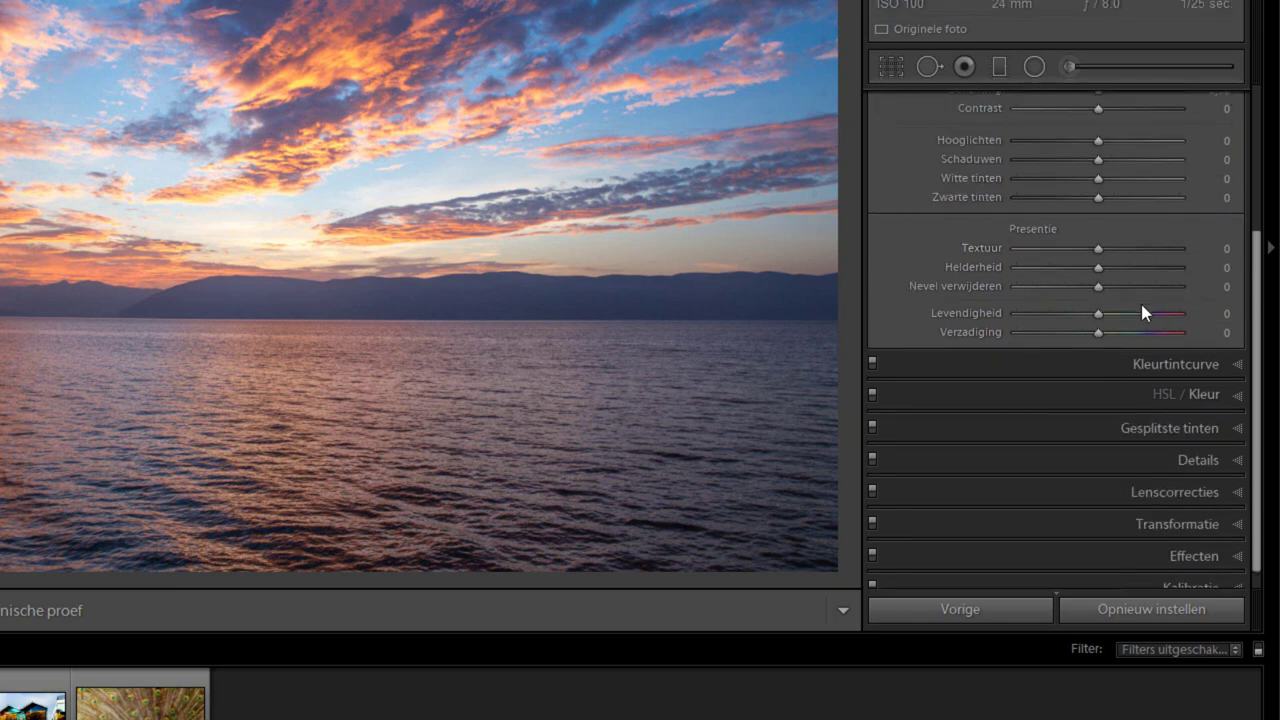
click(1205, 395)
scroll(1140, 240, down, 5)
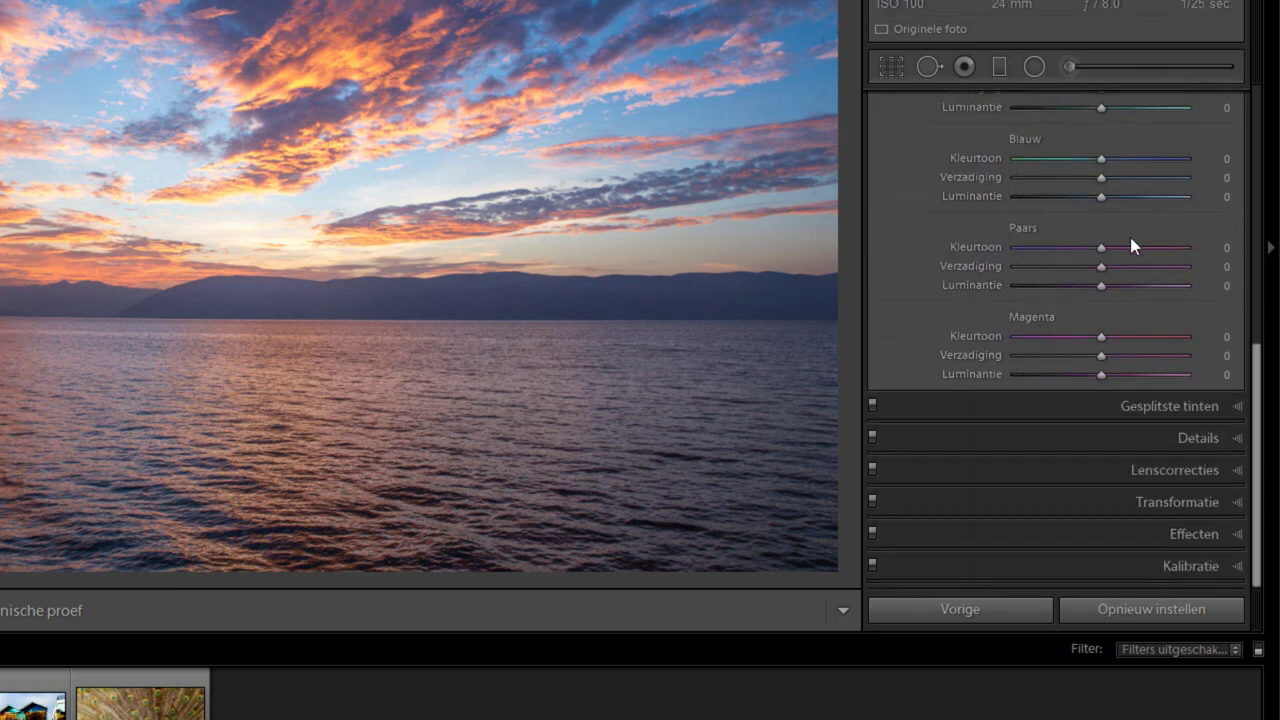
scroll(1131, 241, up, 5)
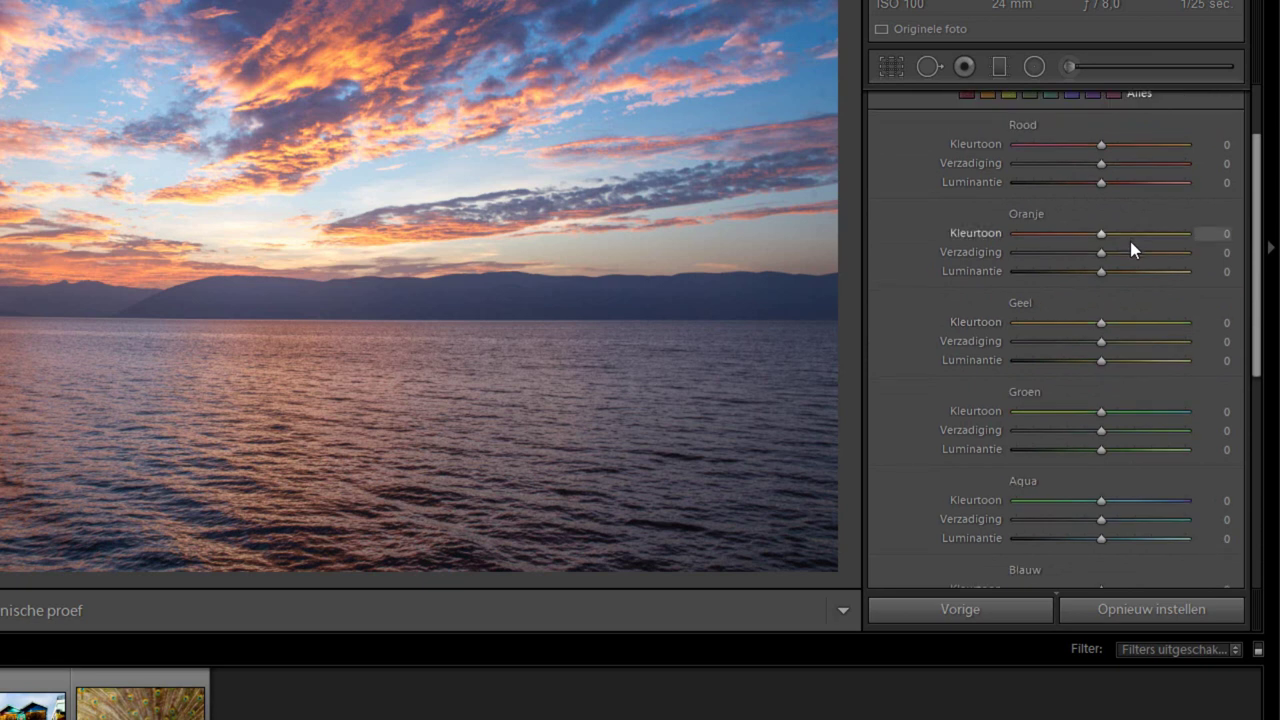
scroll(1128, 262, down, 2)
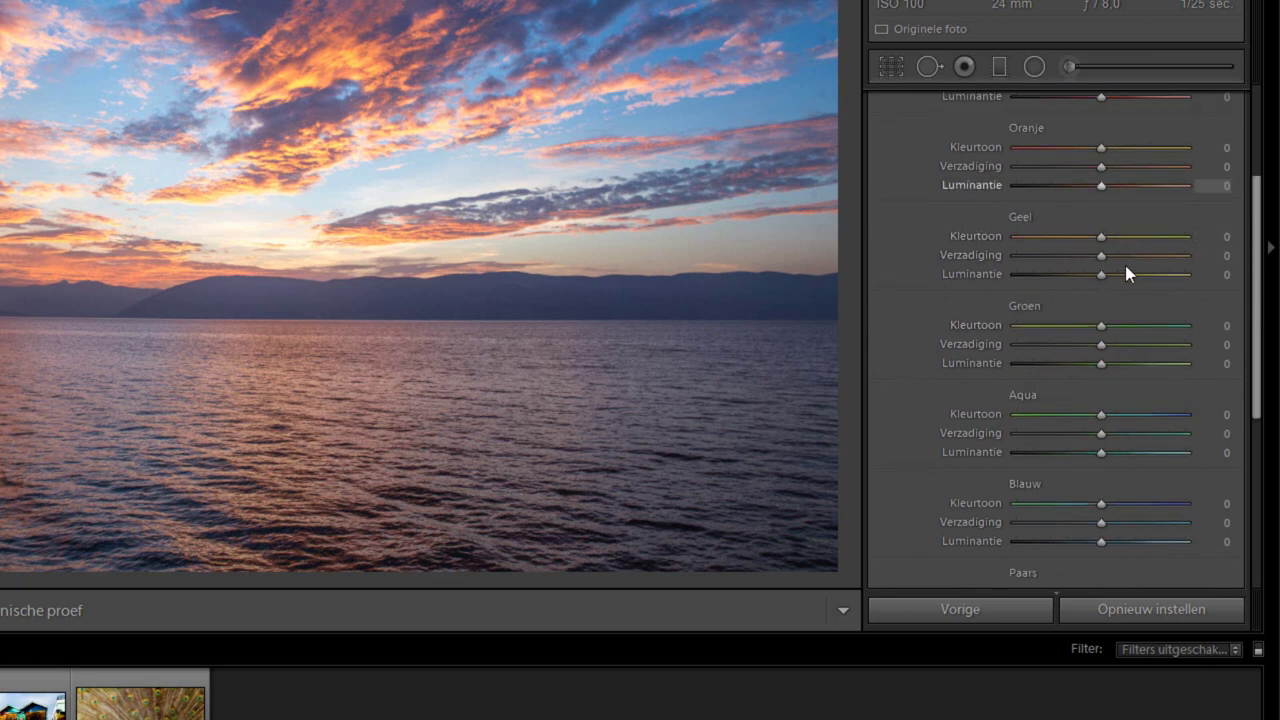
scroll(1117, 292, down, 2)
scroll(1114, 294, down, 2)
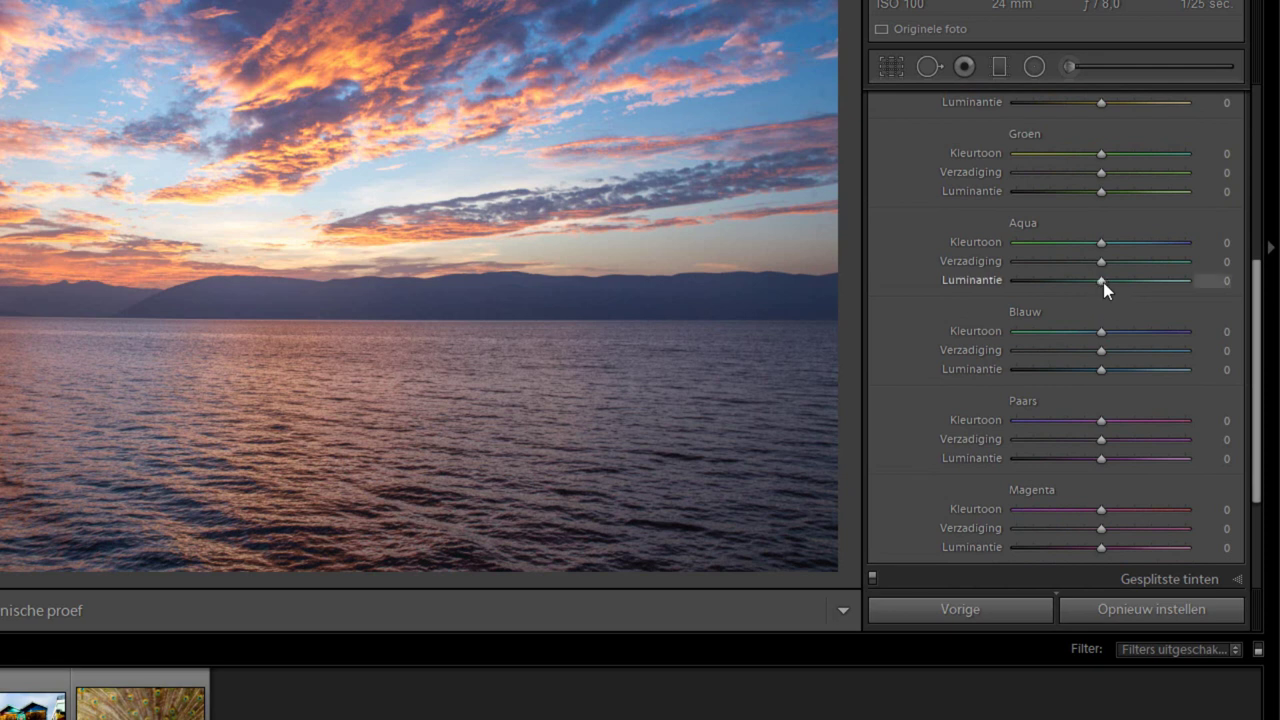
- Trial-adjust Aqua luminance and saturation and Orange saturation to +75, then reset everything to zero
mouse_move(1103, 282)
mouse_down()
mouse_move(1165, 281)
mouse_move(1125, 263)
mouse_move(1149, 261)
mouse_up()
click(1099, 261)
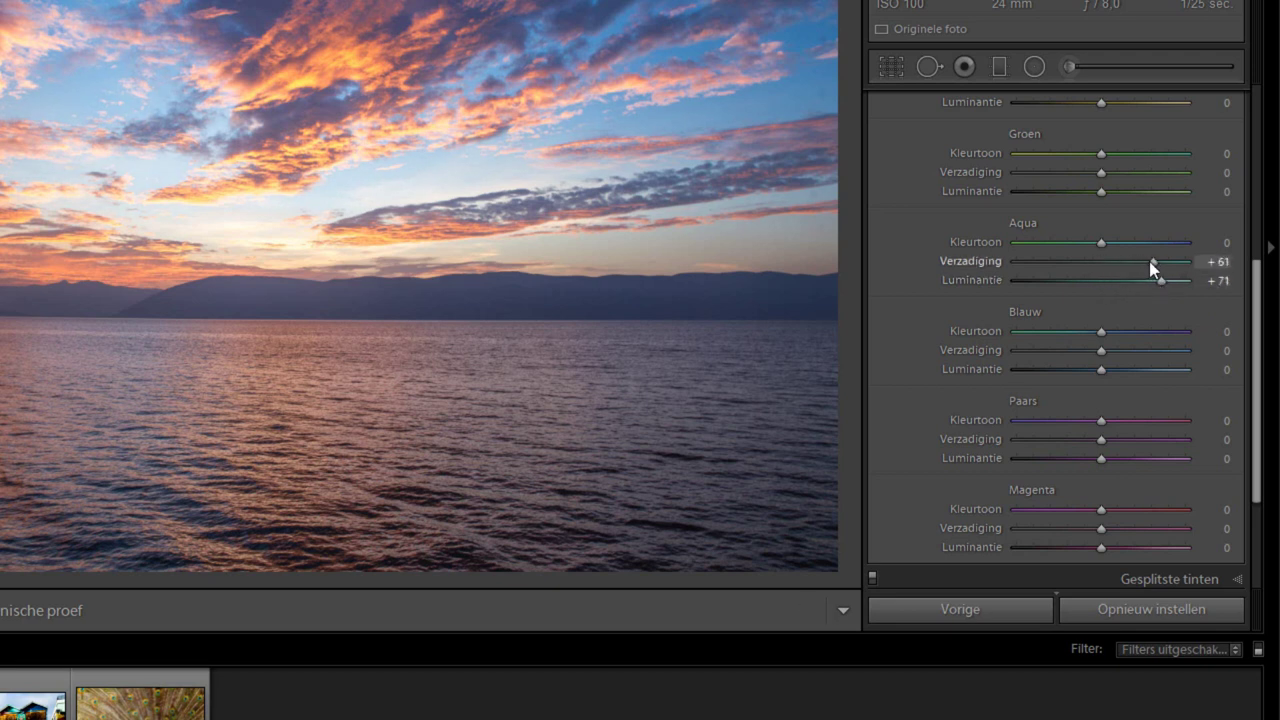
scroll(1110, 281, up, 2)
scroll(1110, 278, up, 3)
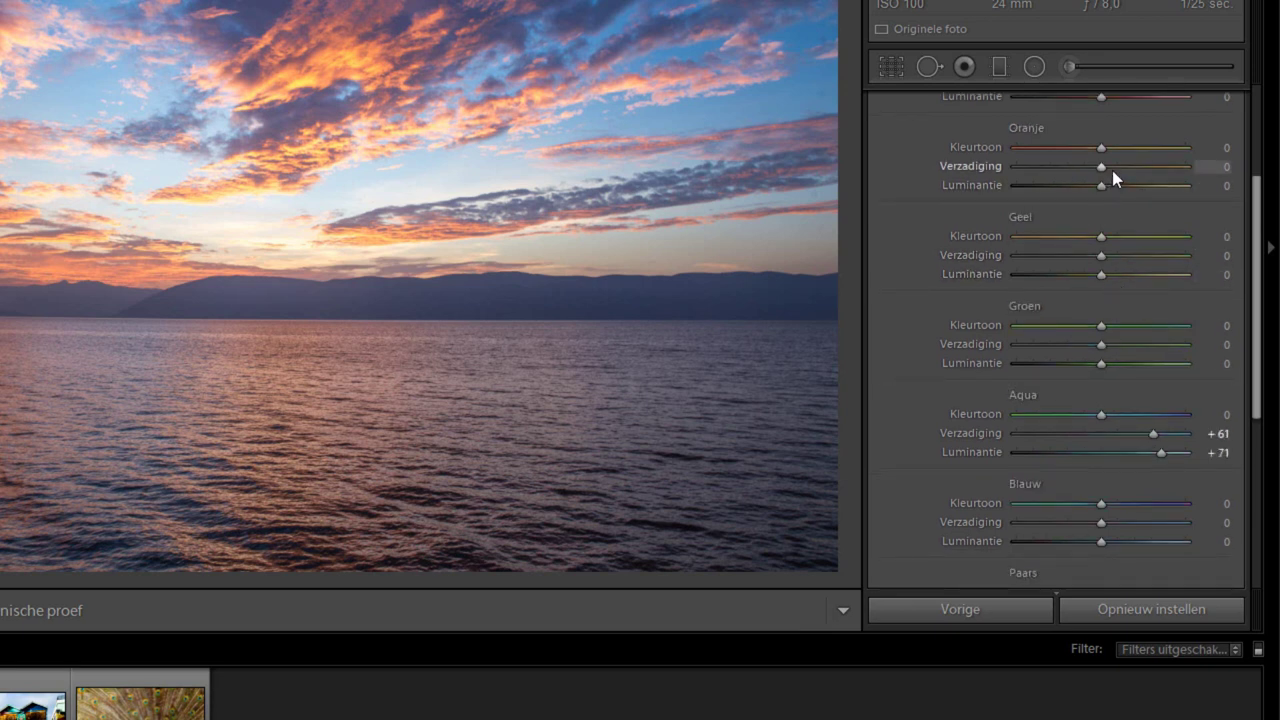
drag(1102, 166, 1166, 169)
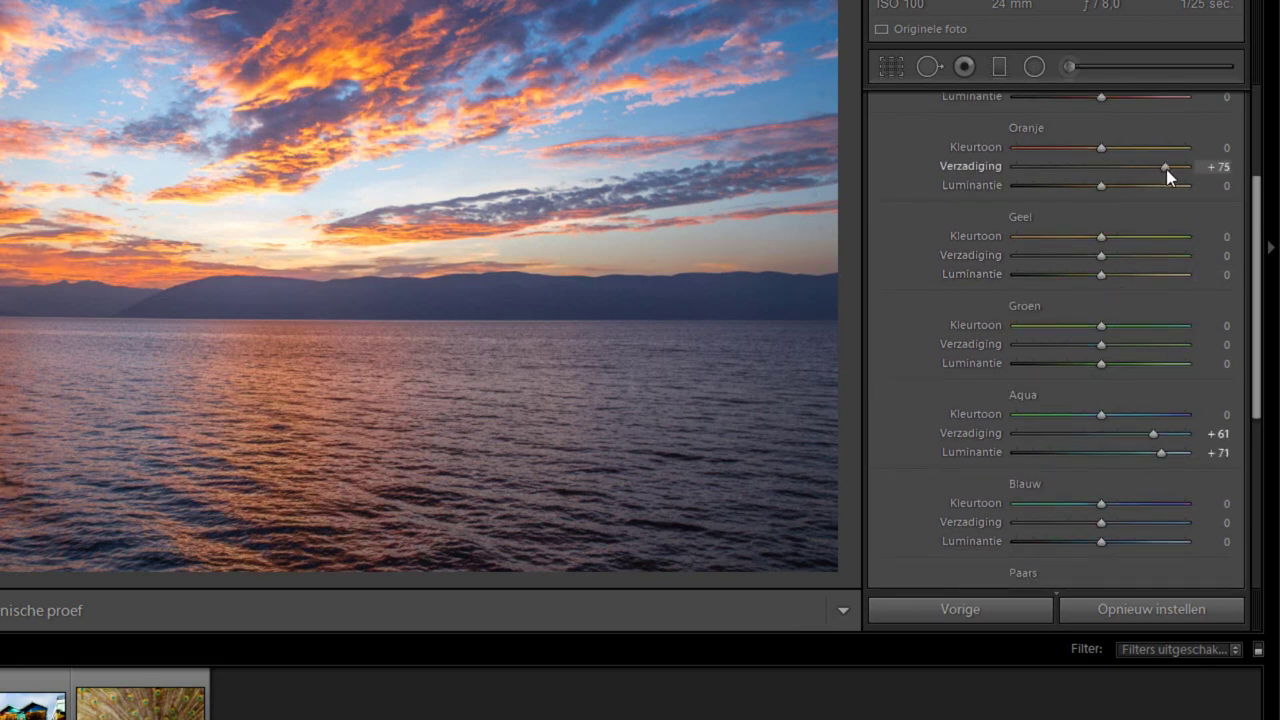
click(1145, 610)
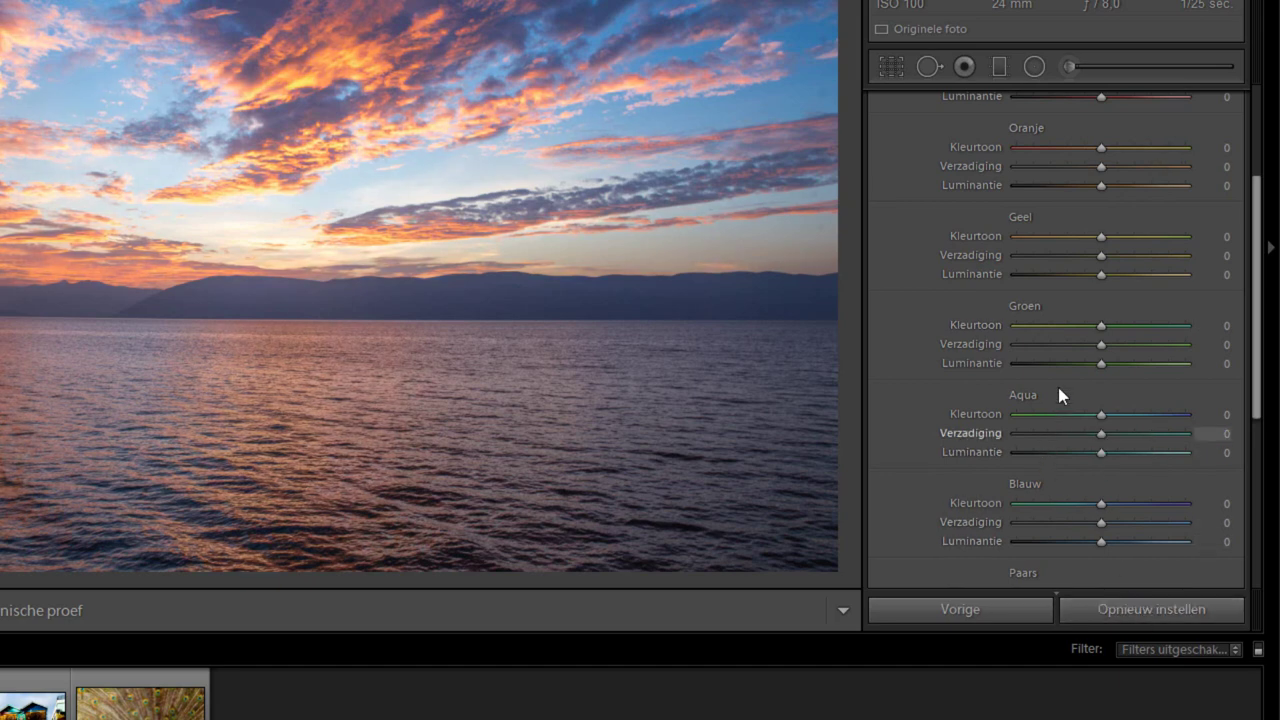
scroll(1058, 387, down, 5)
- Expand the Kalibratie panel to reveal shadow tint and red, green, blue primary sliders
click(1174, 563)
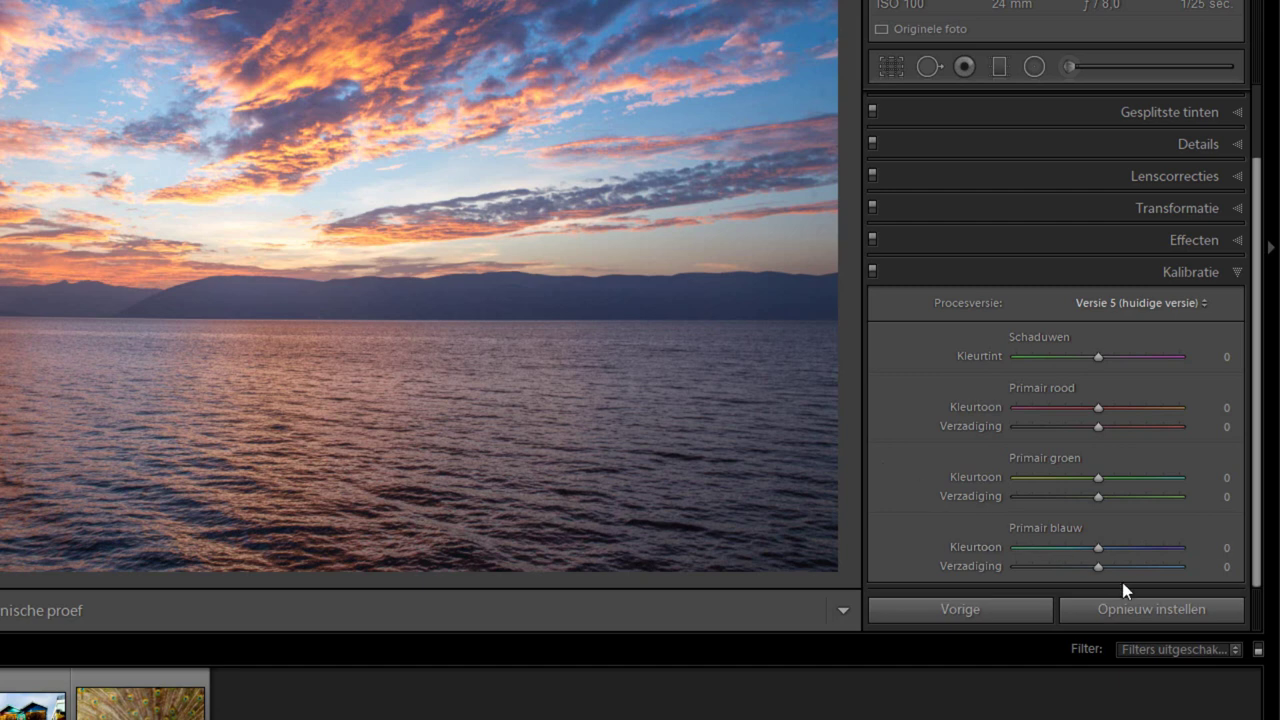
- Set primary blue saturation to +65, primary green saturation to +51, and primary red hue to −45
drag(1096, 566, 1170, 558)
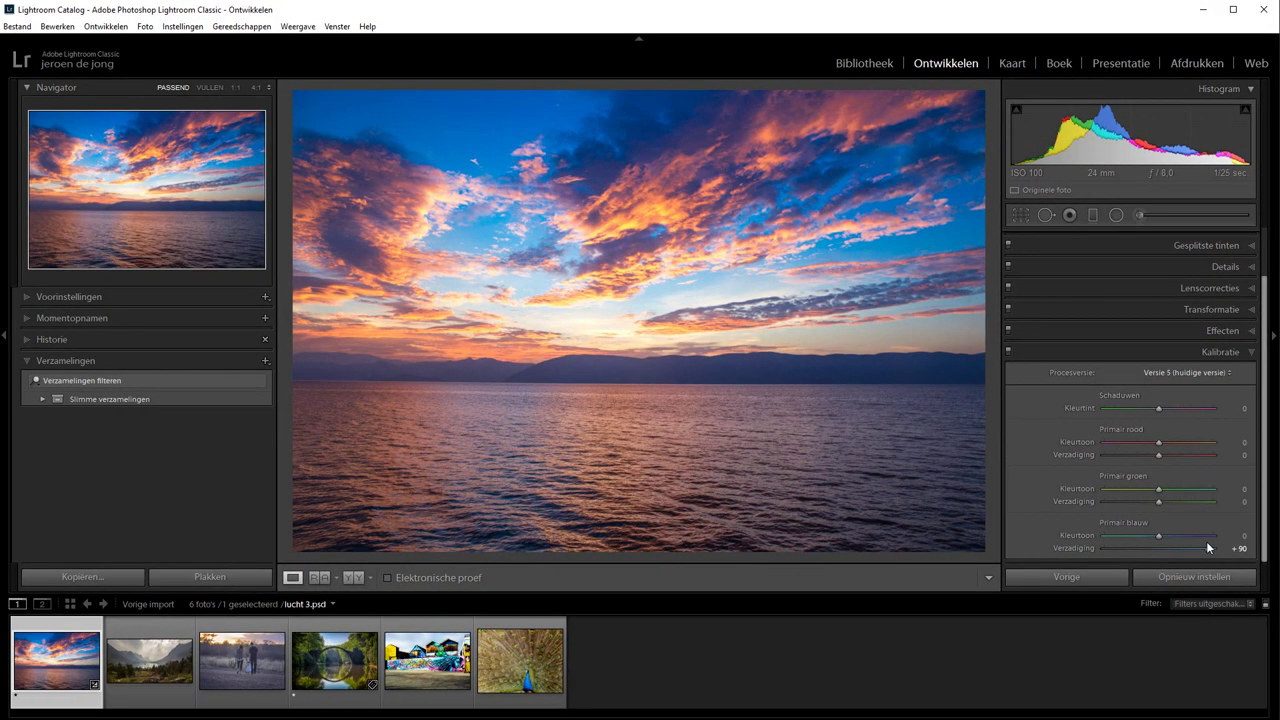
mouse_move(1207, 547)
mouse_down()
mouse_move(1193, 544)
mouse_move(1192, 508)
mouse_move(1229, 503)
mouse_move(1100, 501)
mouse_move(1175, 506)
mouse_move(1116, 506)
mouse_move(1160, 507)
mouse_up()
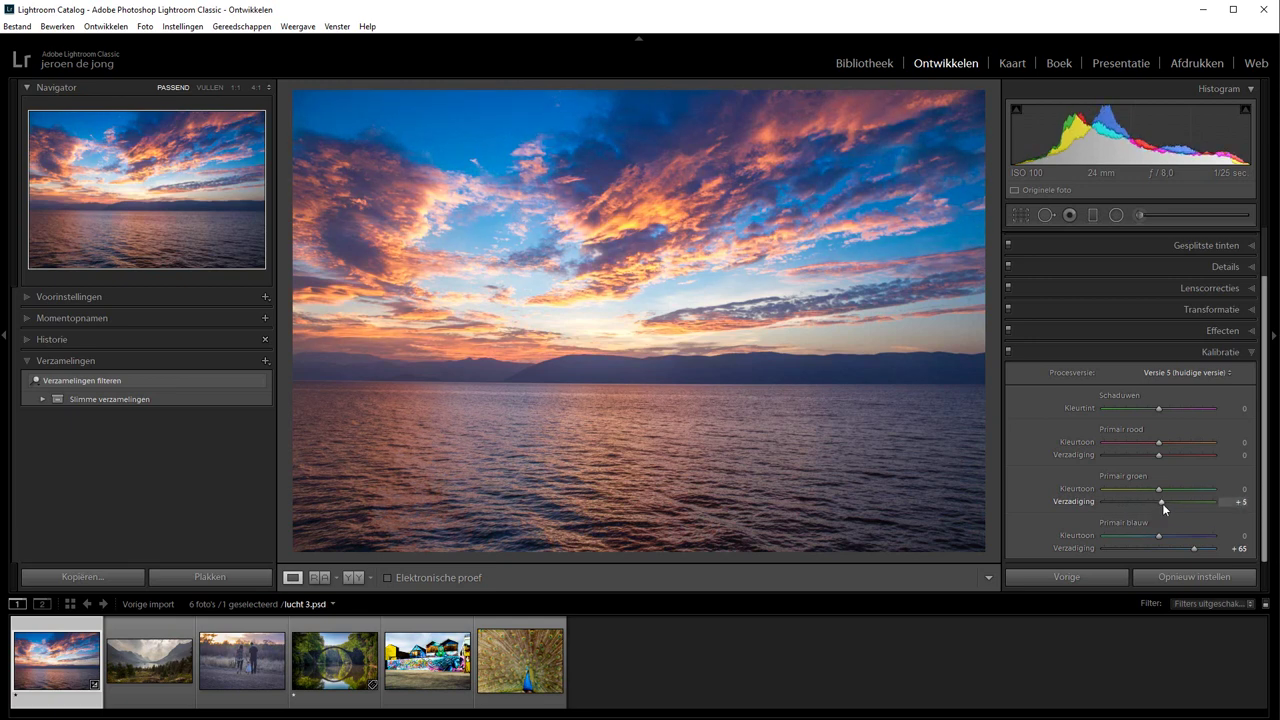
drag(1177, 503, 1186, 502)
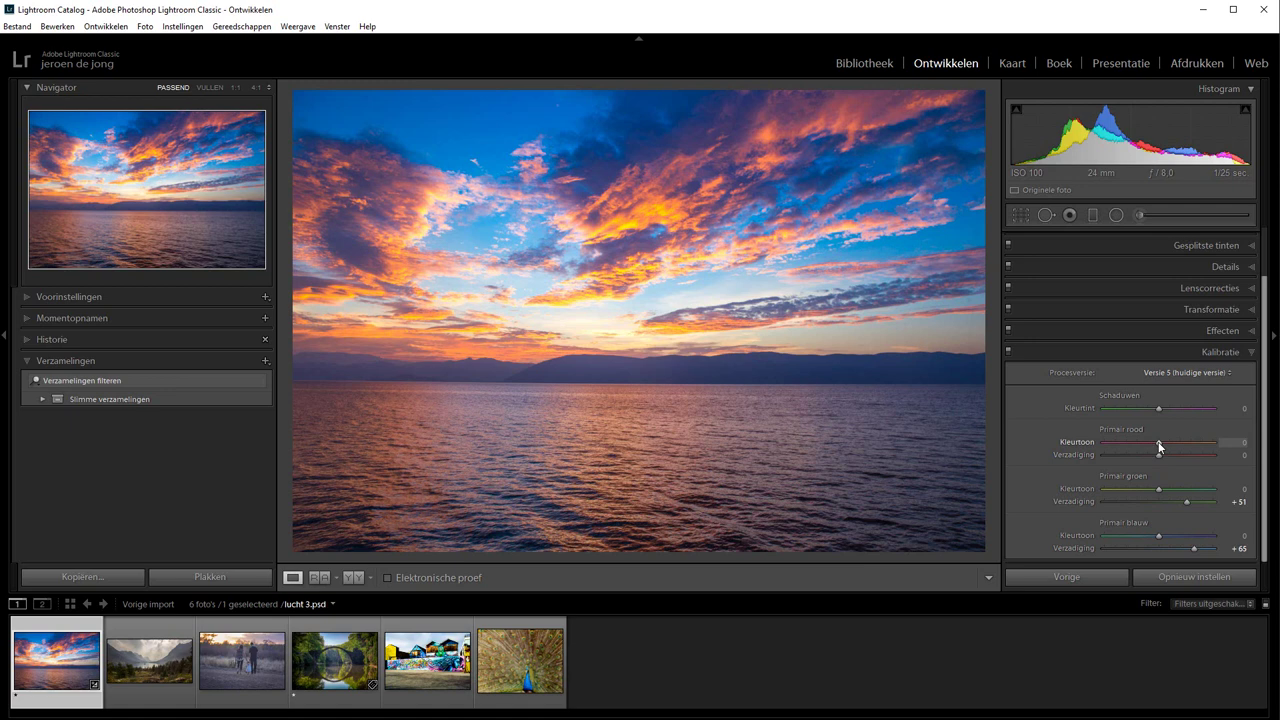
mouse_move(1160, 447)
mouse_down()
mouse_move(1224, 449)
mouse_move(1104, 444)
mouse_up()
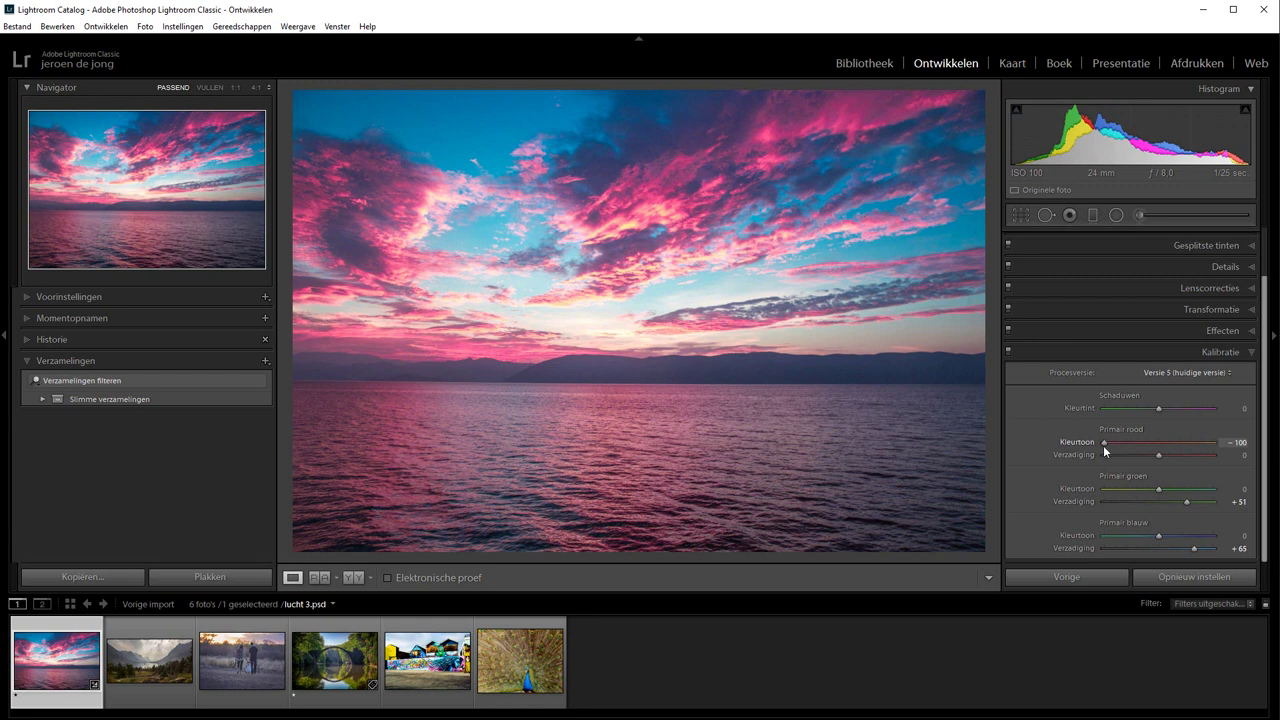
drag(1103, 444, 1134, 444)
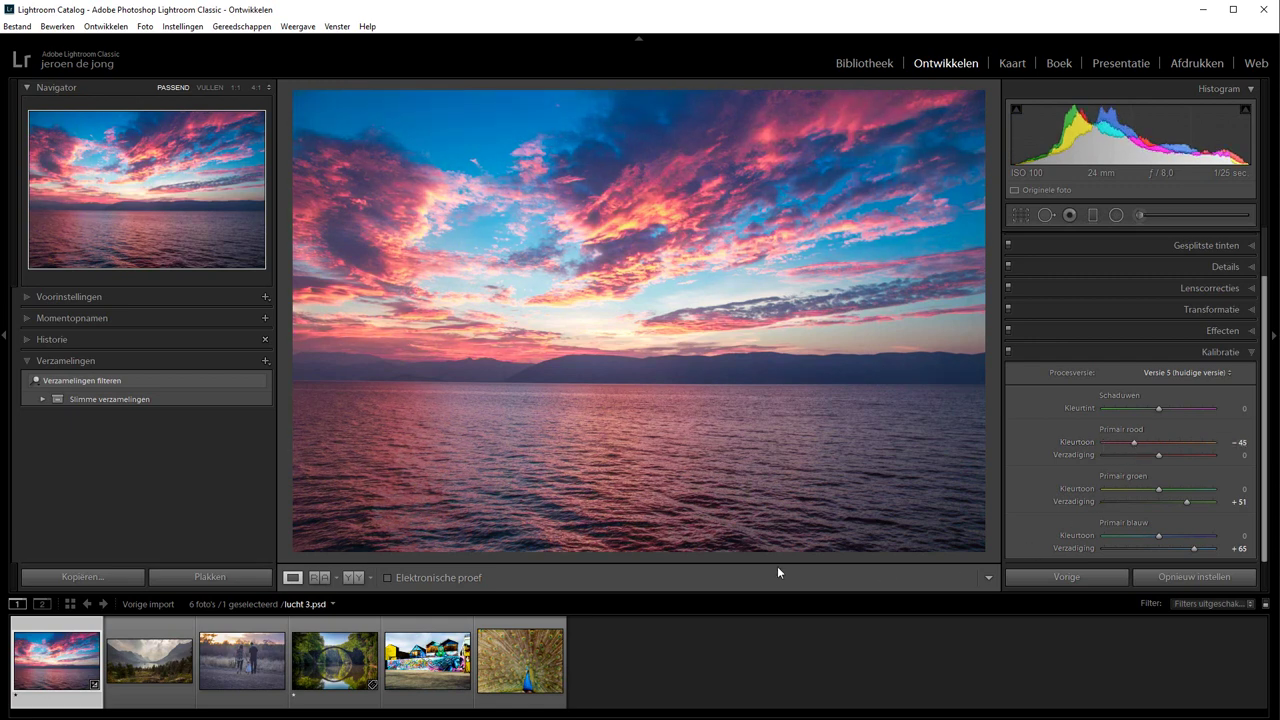
- On the bridge photo, raise primary blue saturation to +88 and compare before/after twice
click(310, 668)
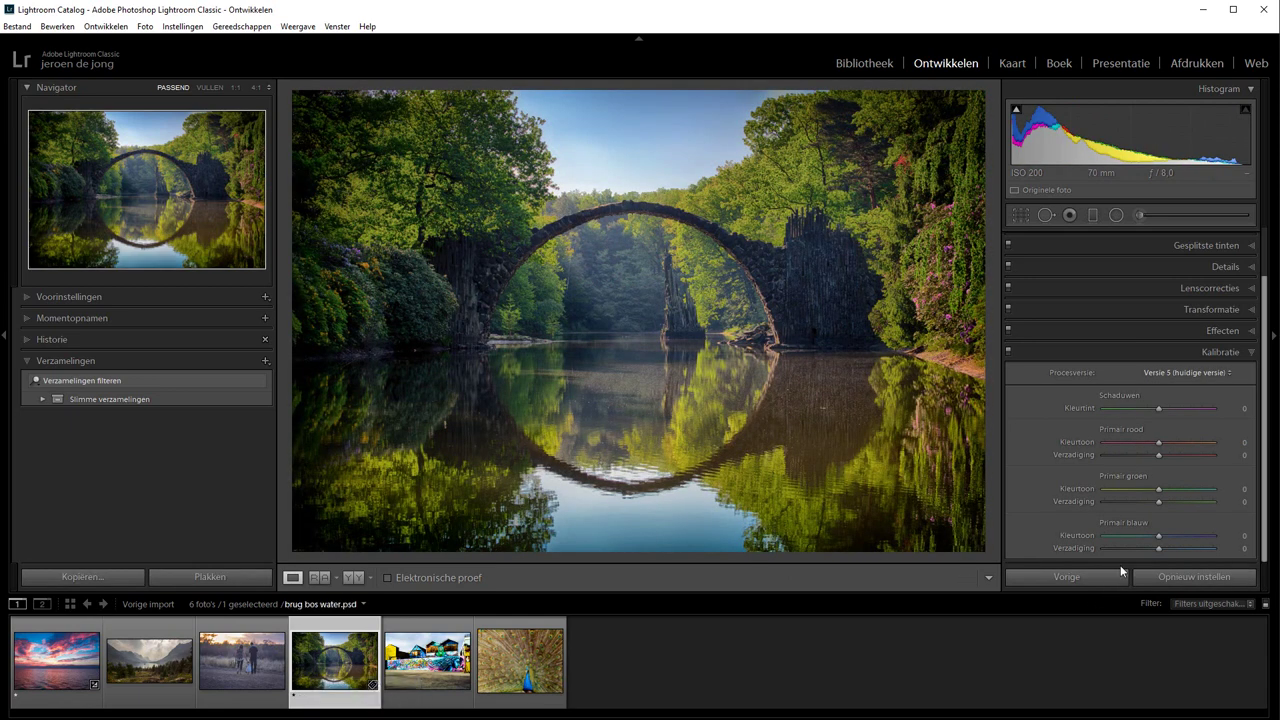
drag(1159, 548, 1208, 548)
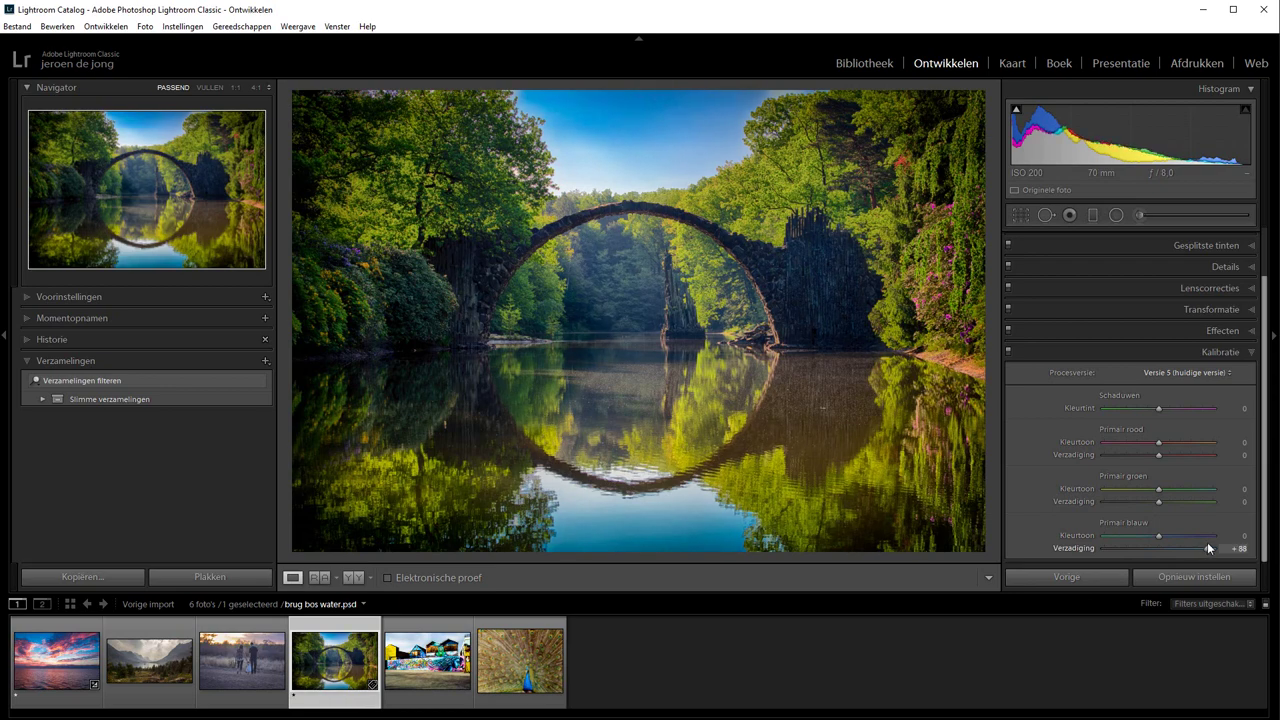
key(backslash)
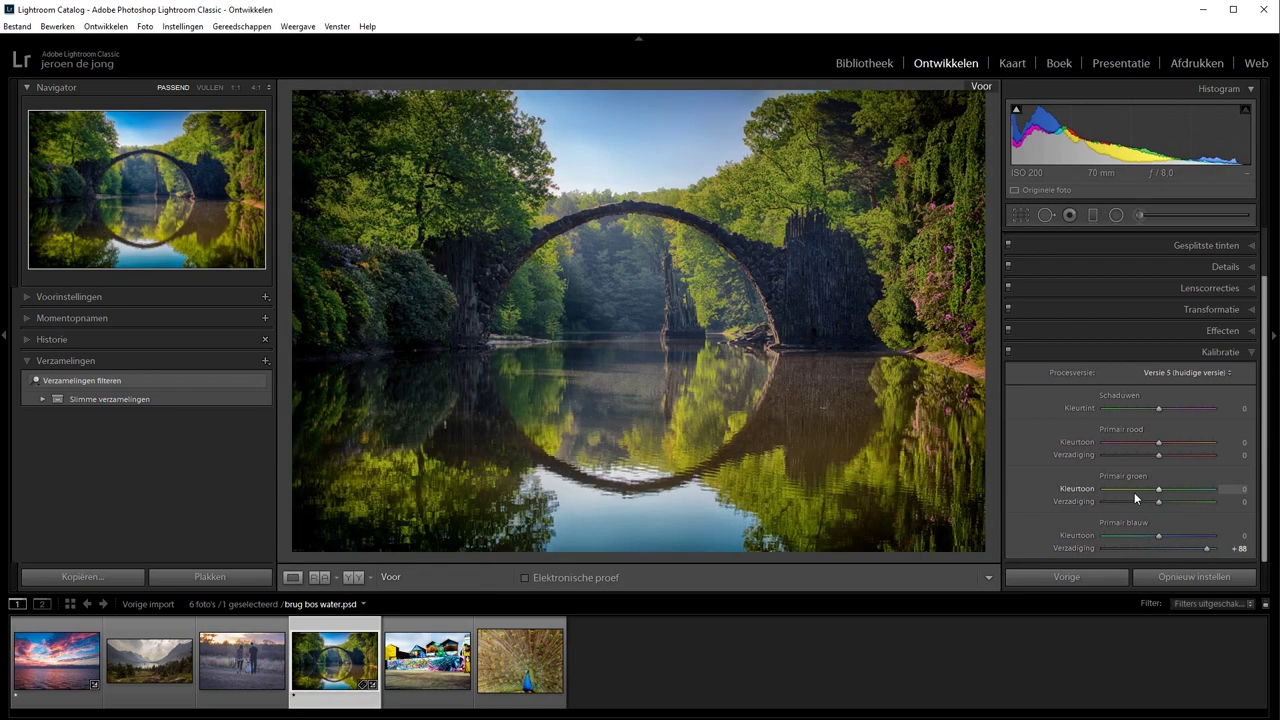
key(backslash)
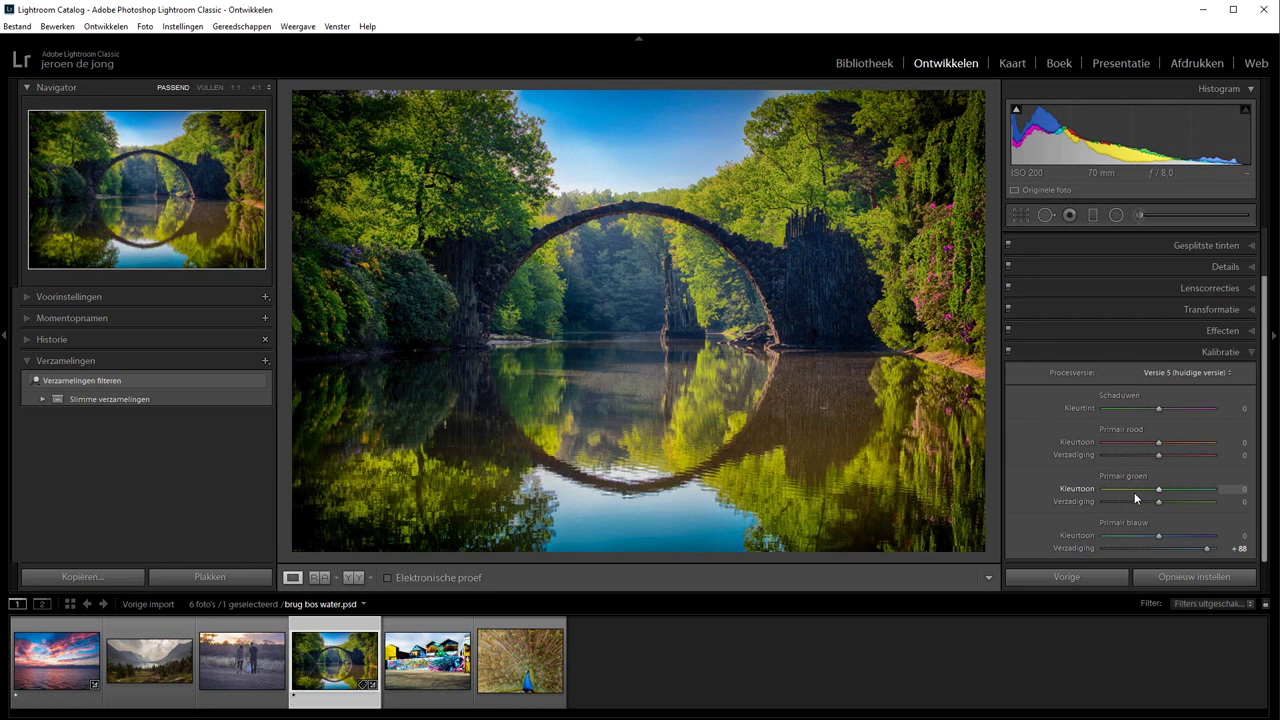
key(backslash)
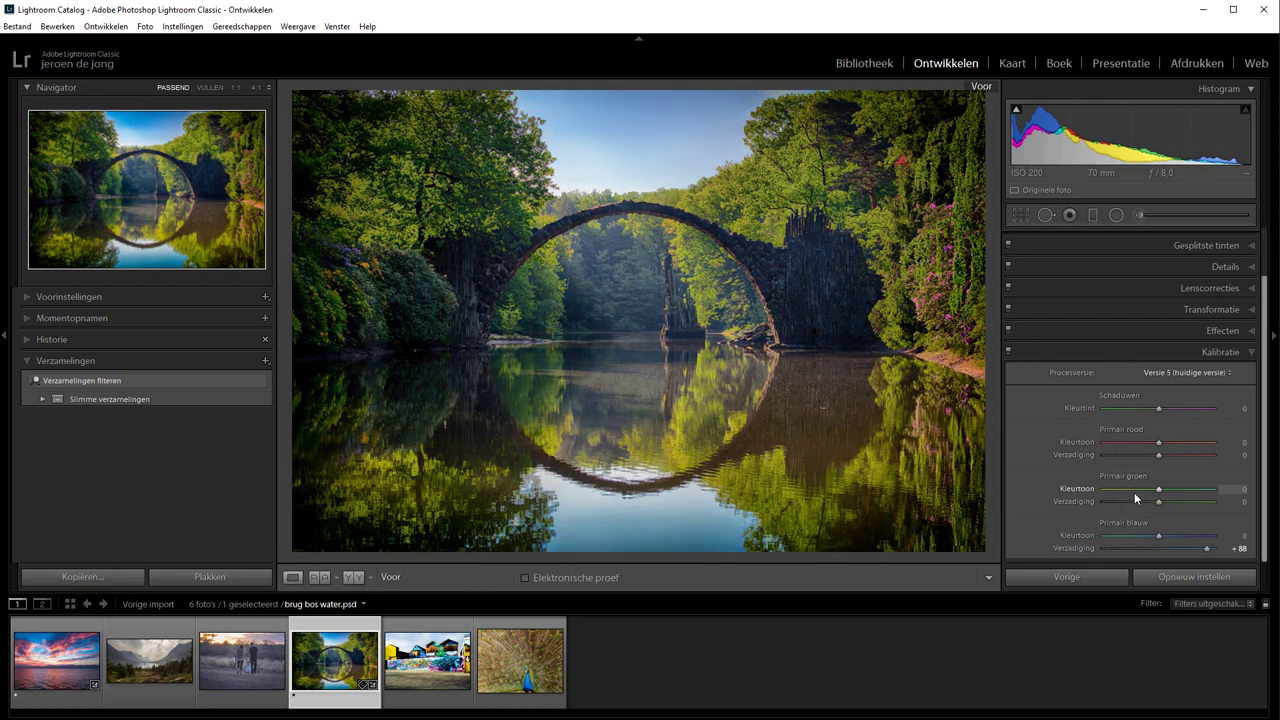
key(backslash)
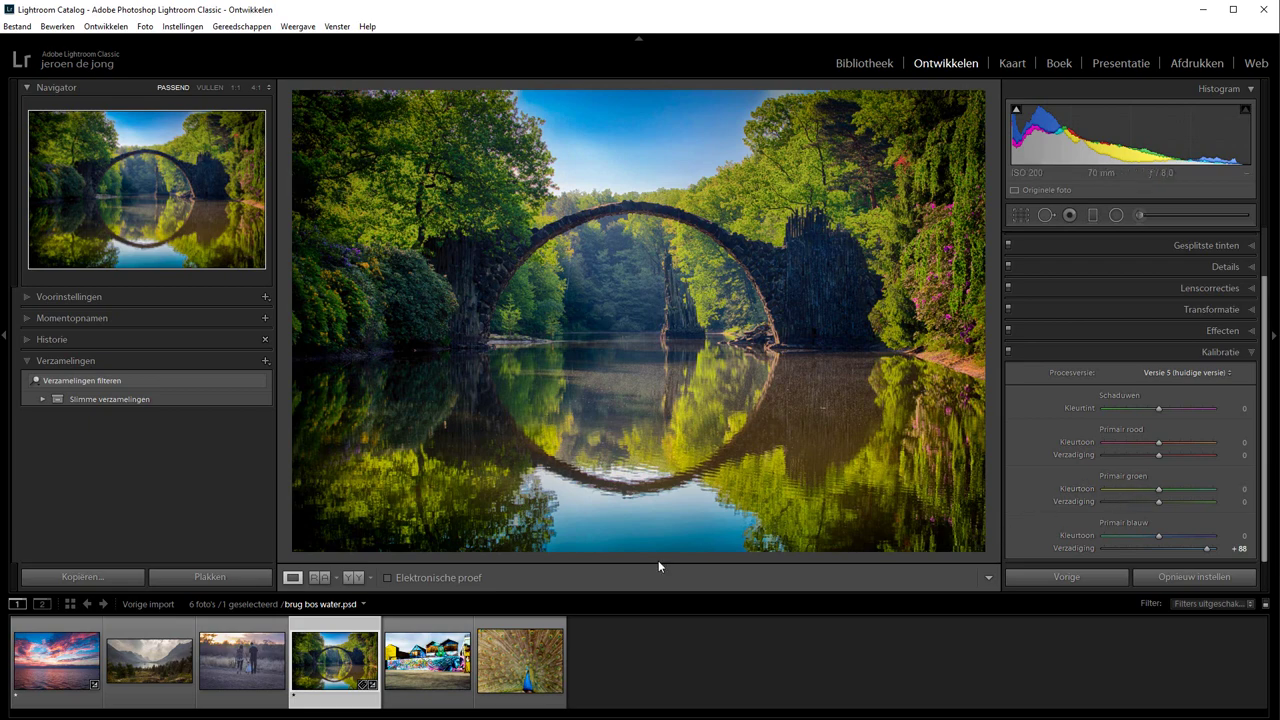
mouse_move(242, 660)
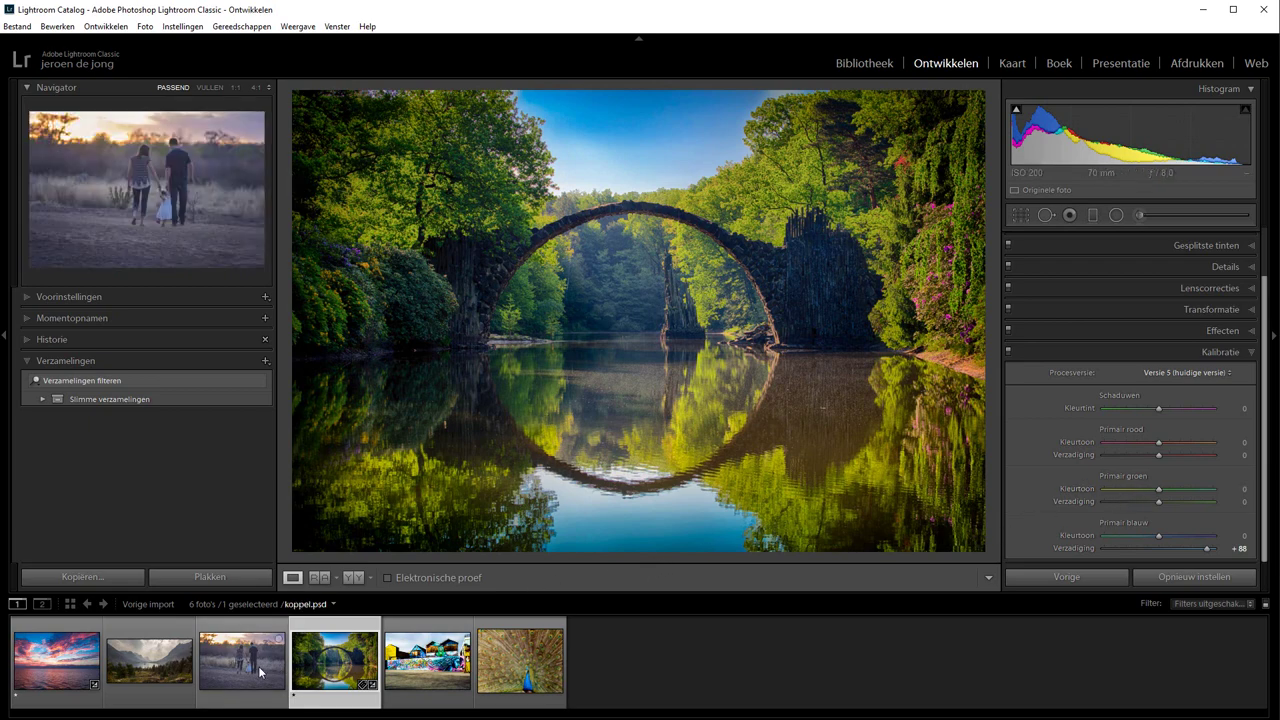
- Give koppel.psd primary red saturation +60 and blue +78, compare before/after, then select berg.psd
click(262, 672)
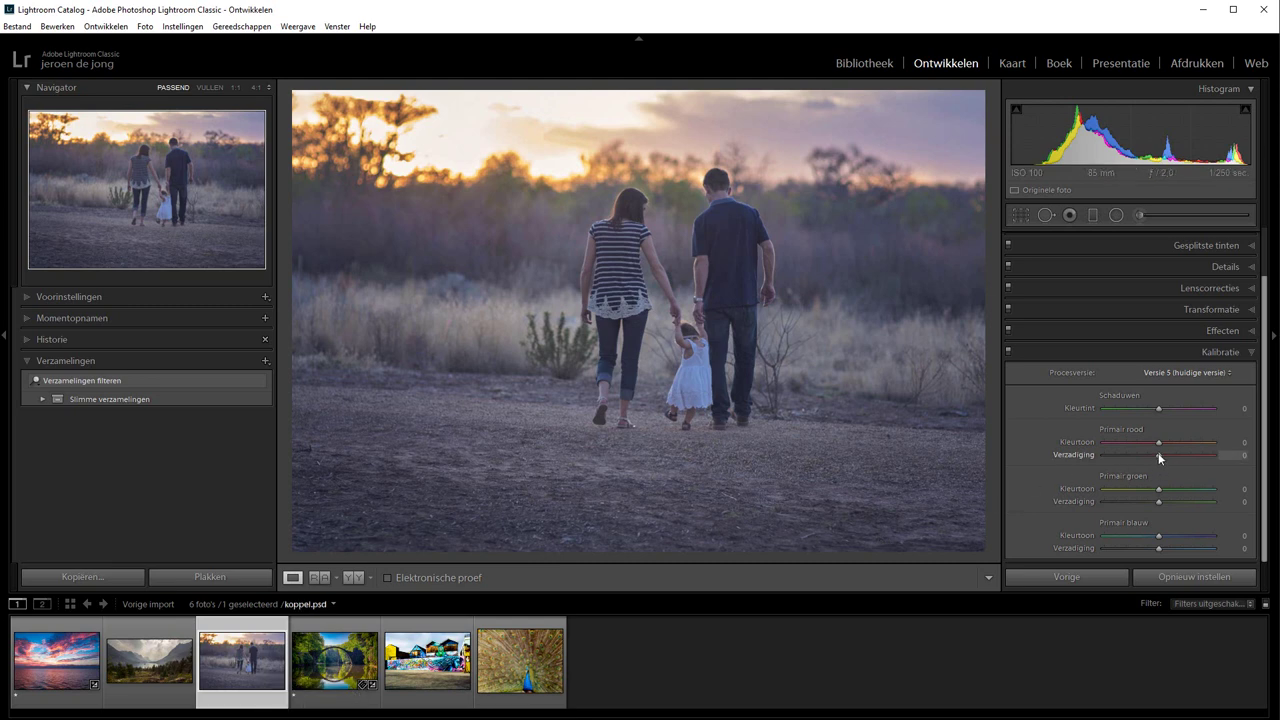
drag(1167, 456, 1190, 459)
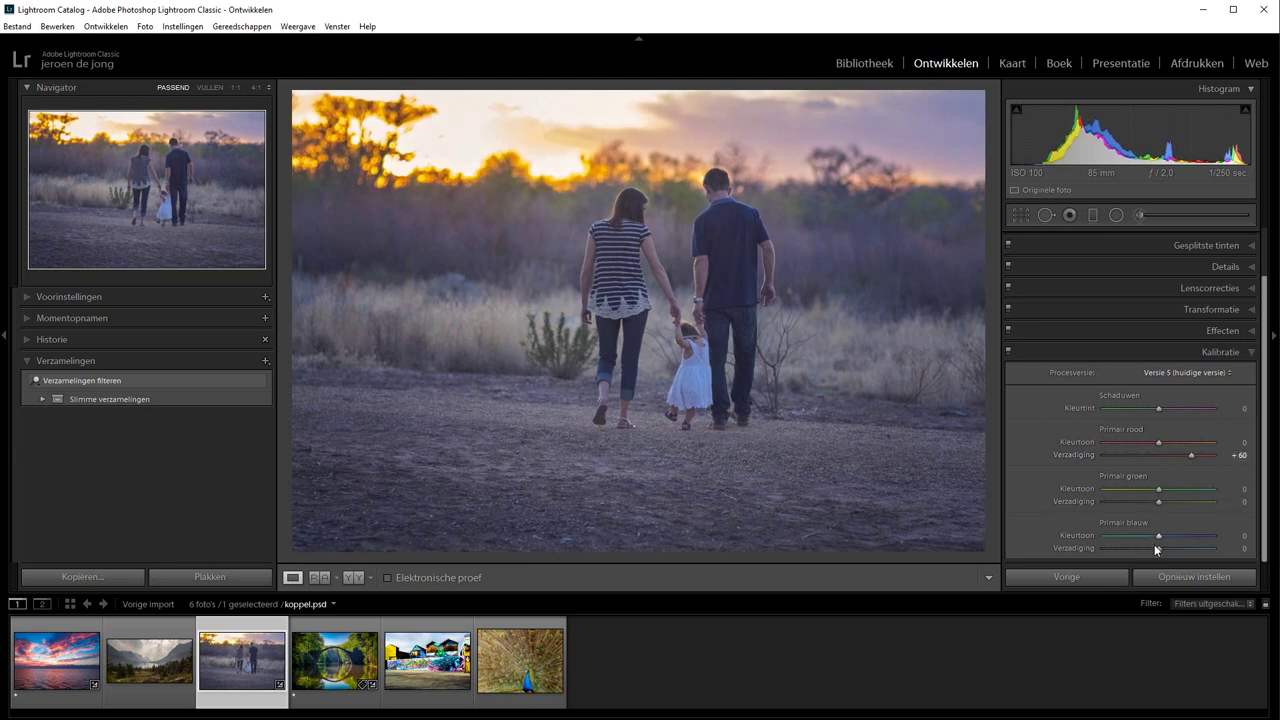
drag(1163, 549, 1204, 549)
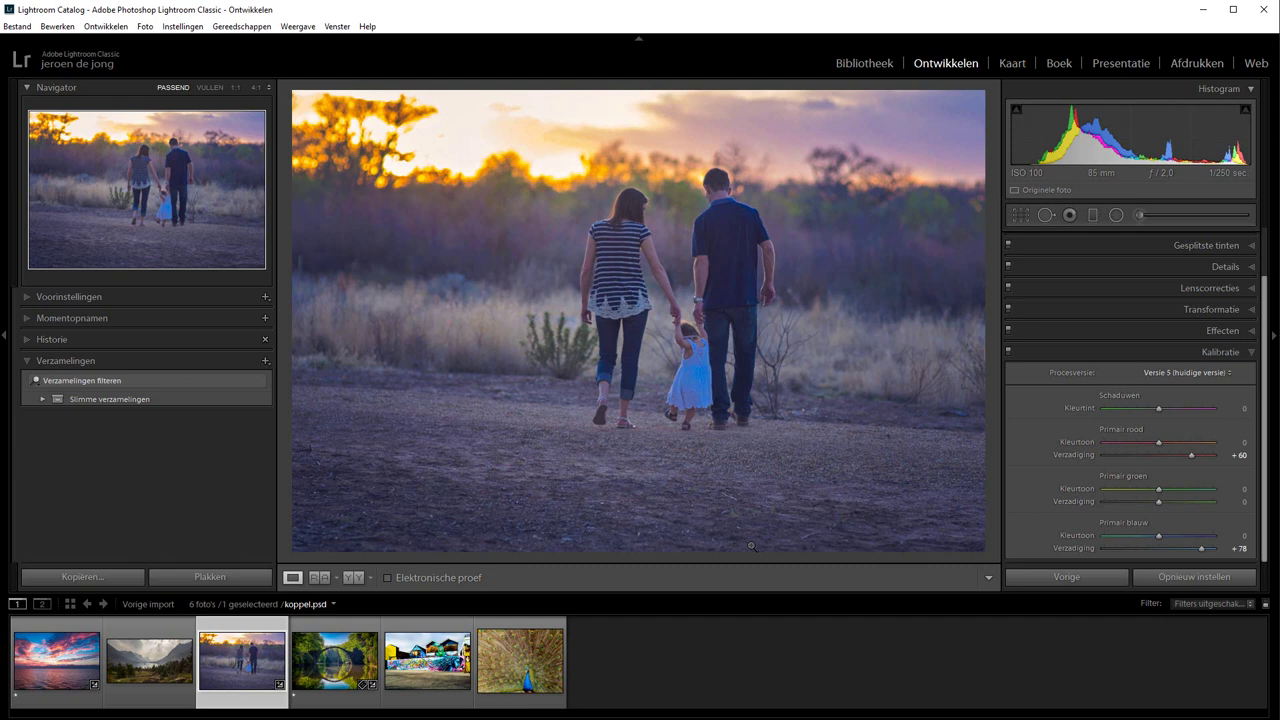
key(backslash)
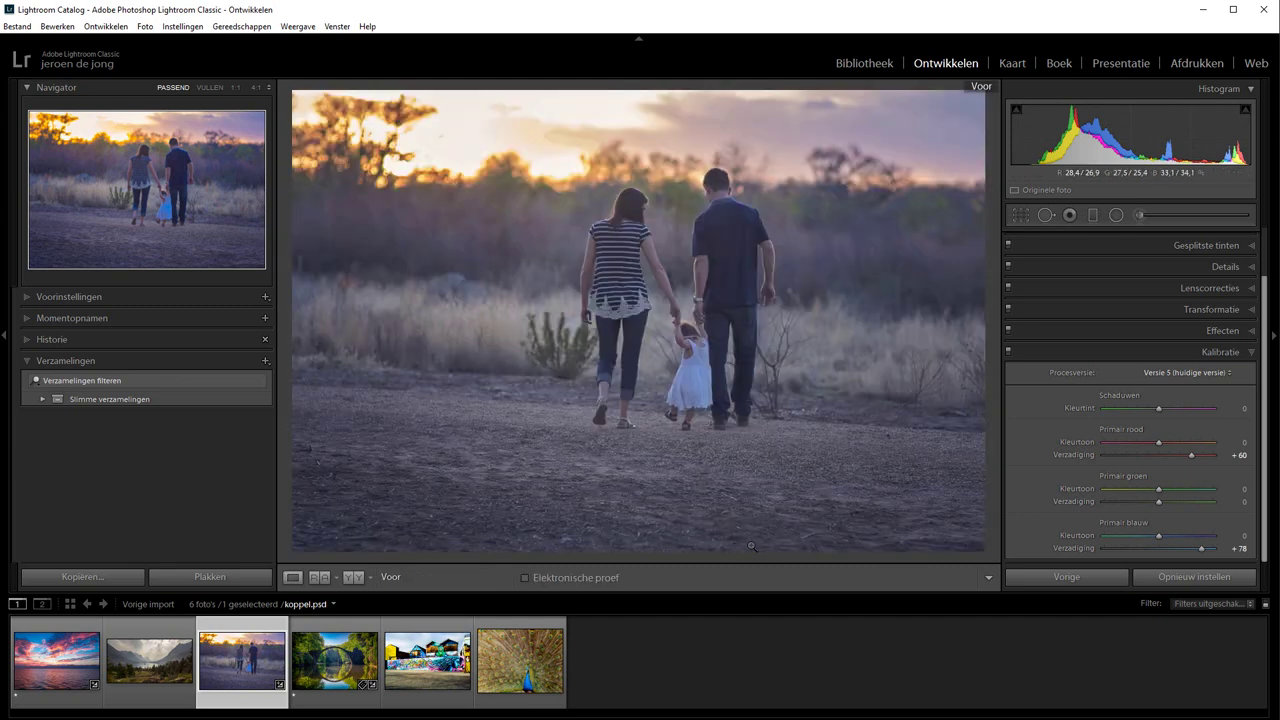
key(backslash)
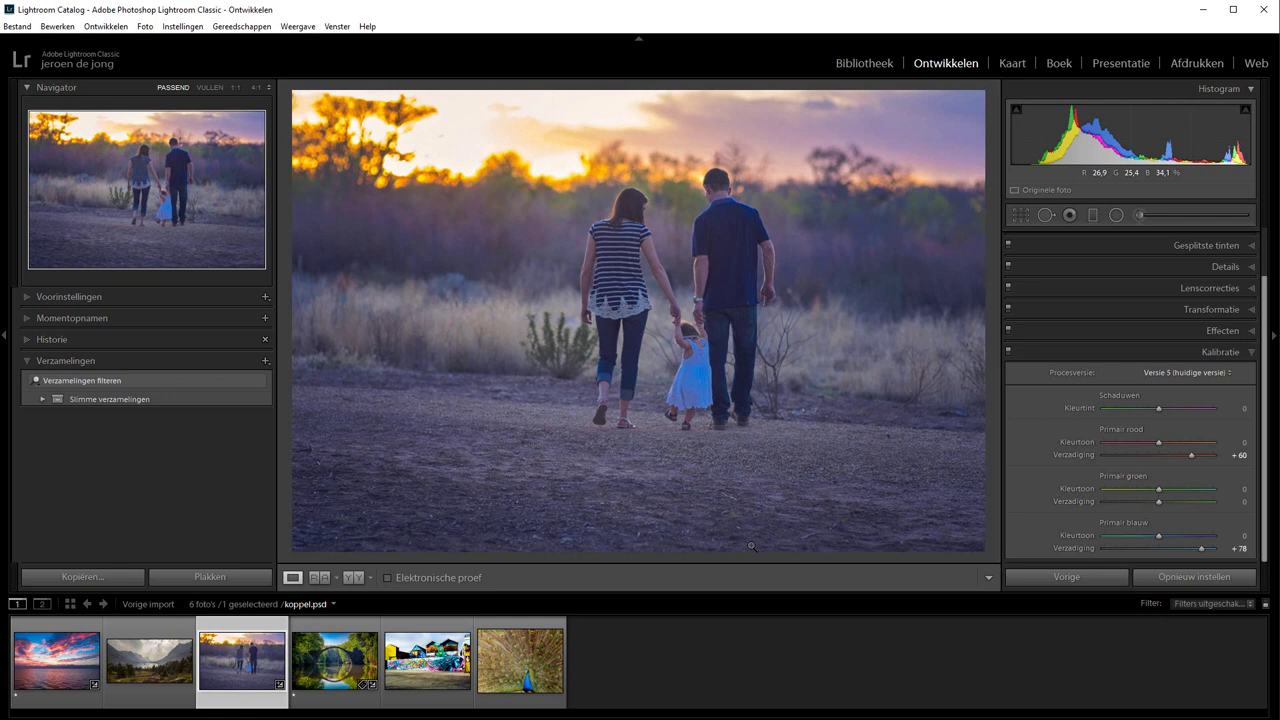
click(168, 665)
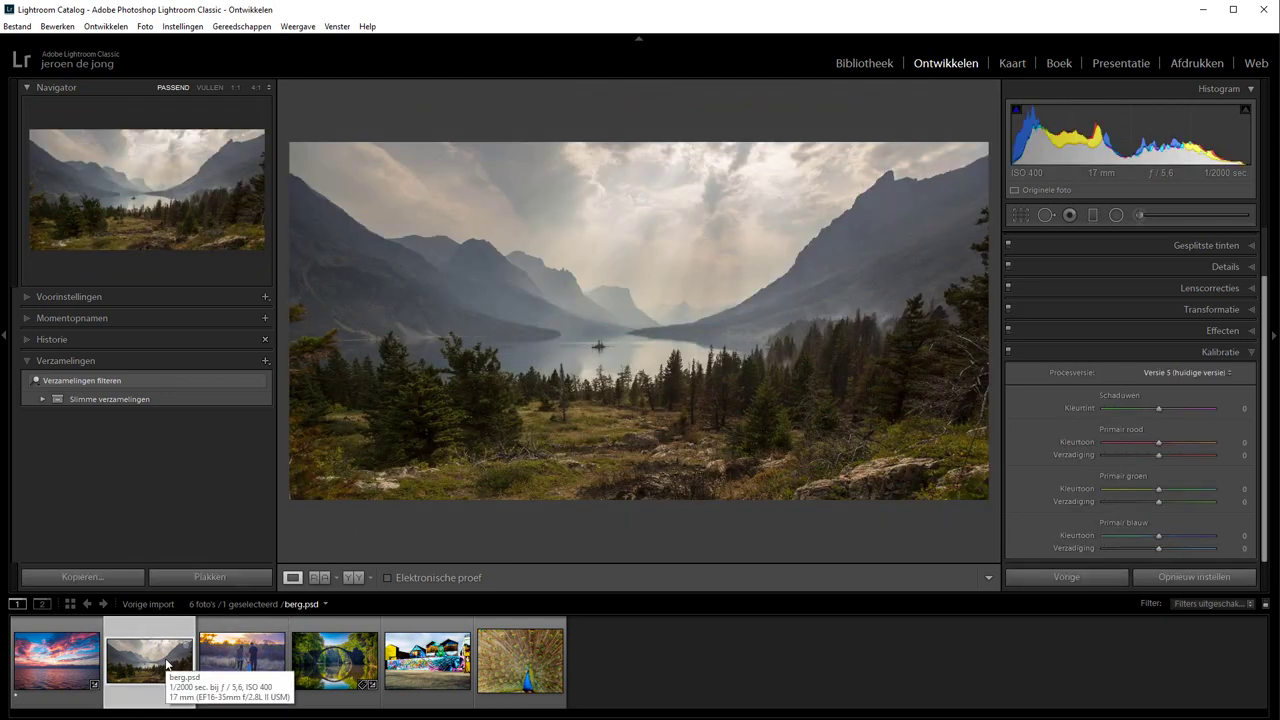
click(257, 653)
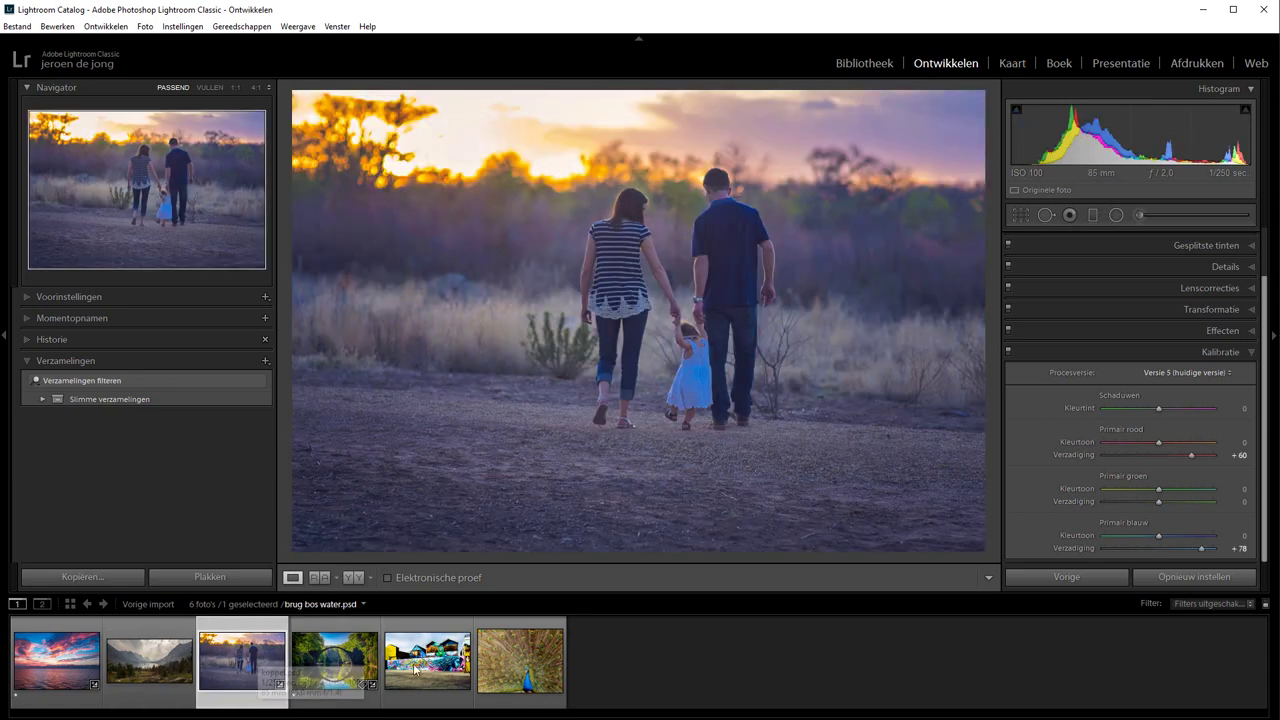
click(364, 664)
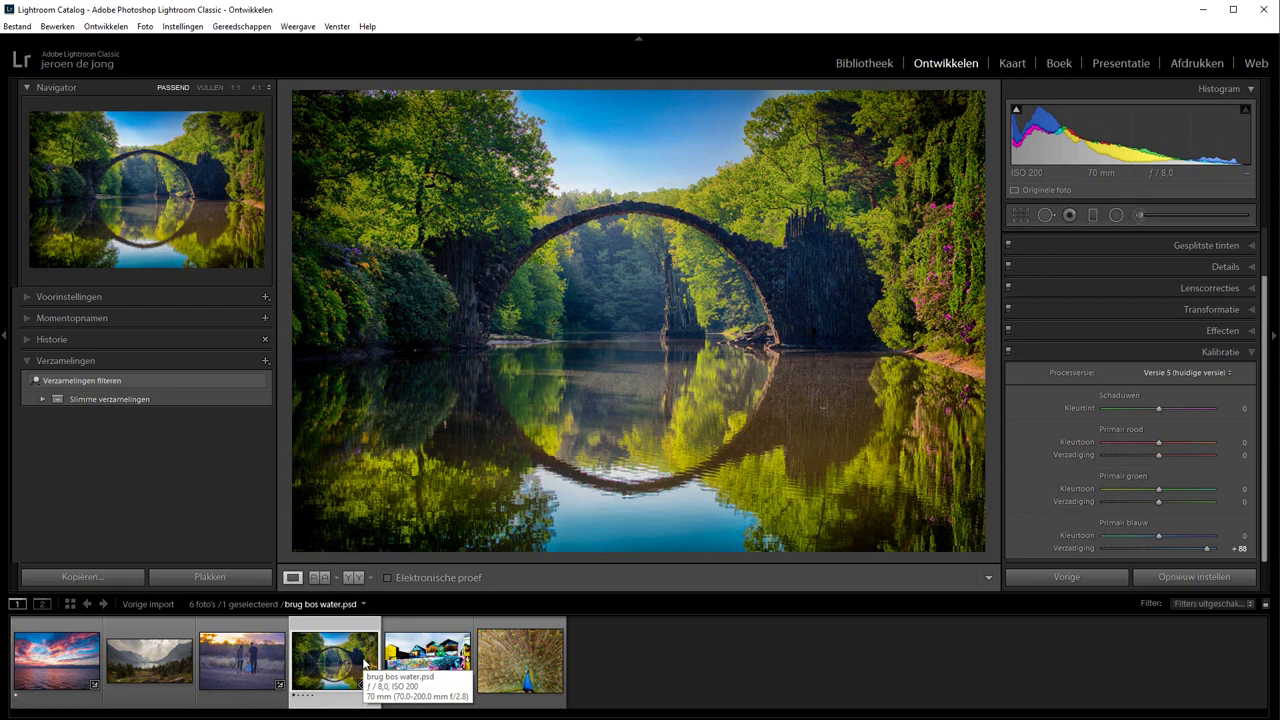
click(53, 658)
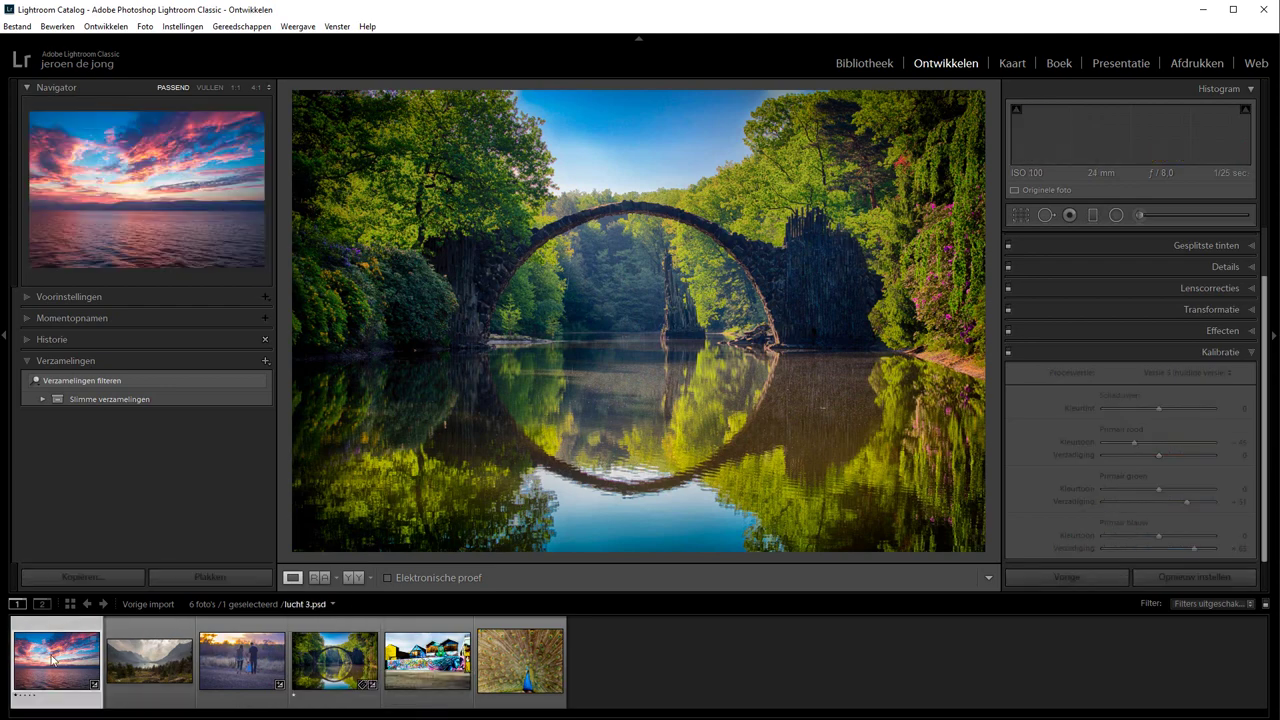
click(151, 663)
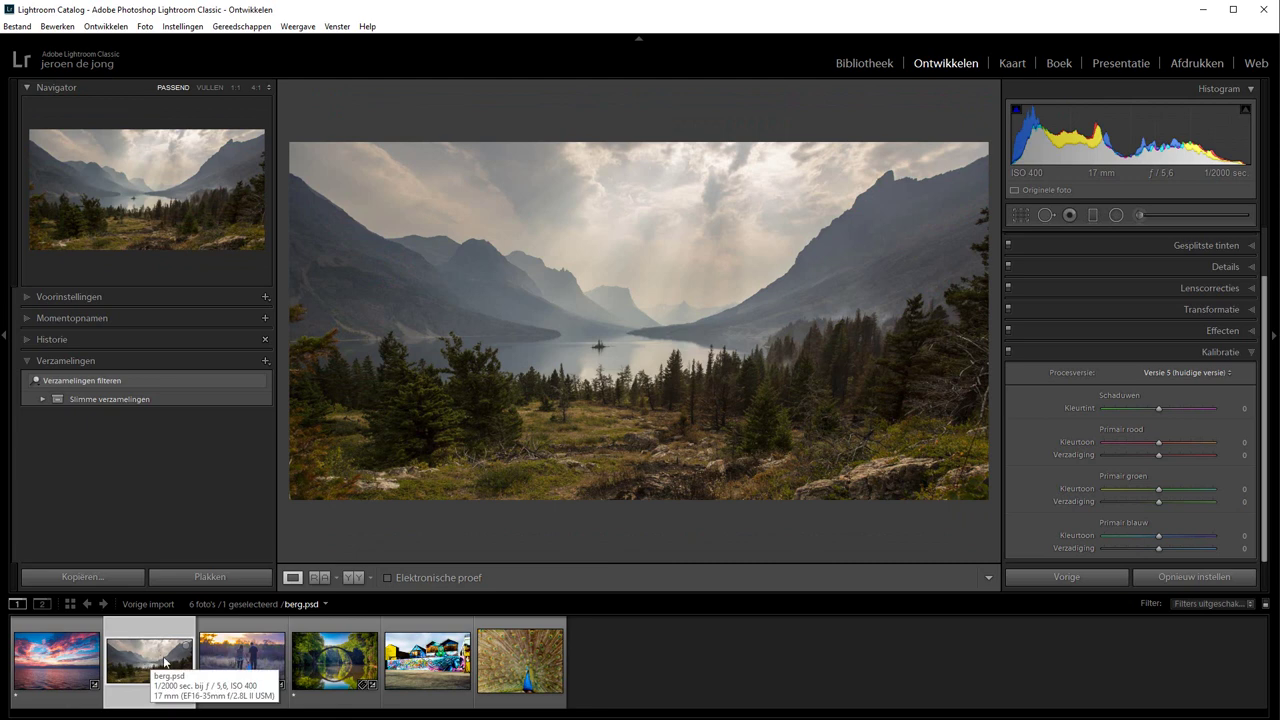
- Set primary blue saturation +100, green +90 and red +39 on berg.psd, then compare before/after
drag(1198, 545, 1217, 545)
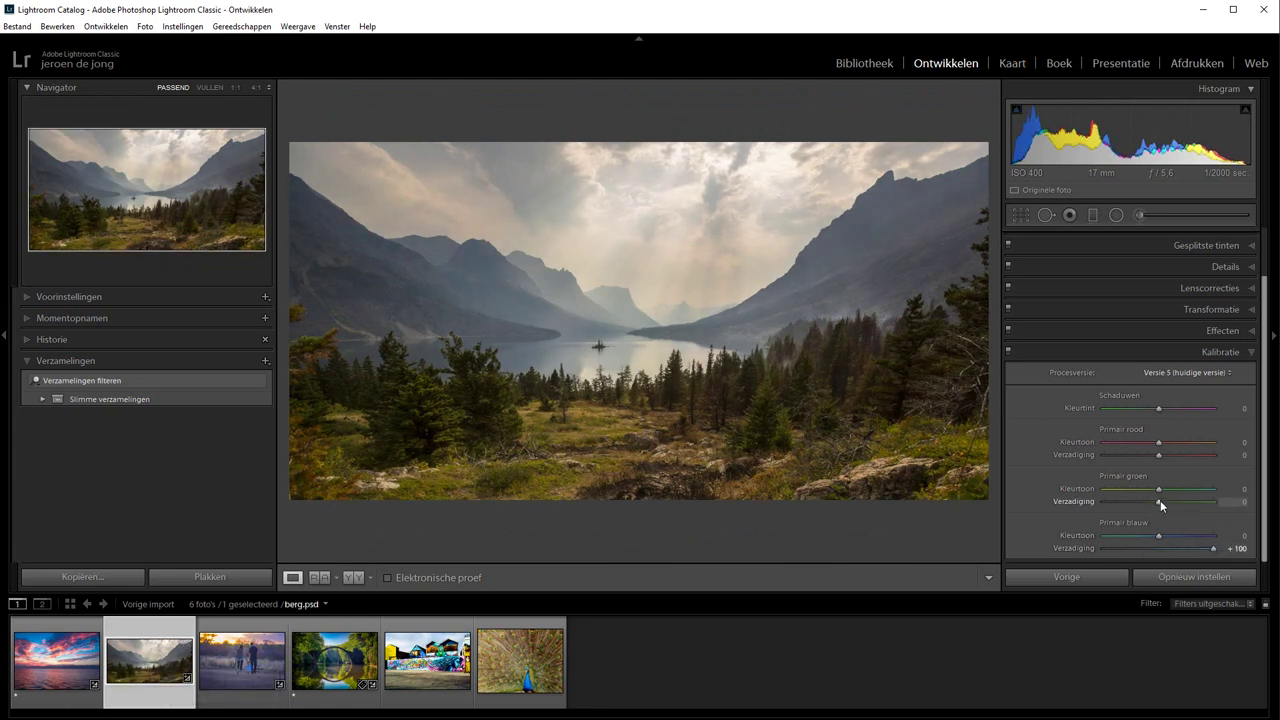
drag(1160, 501, 1210, 501)
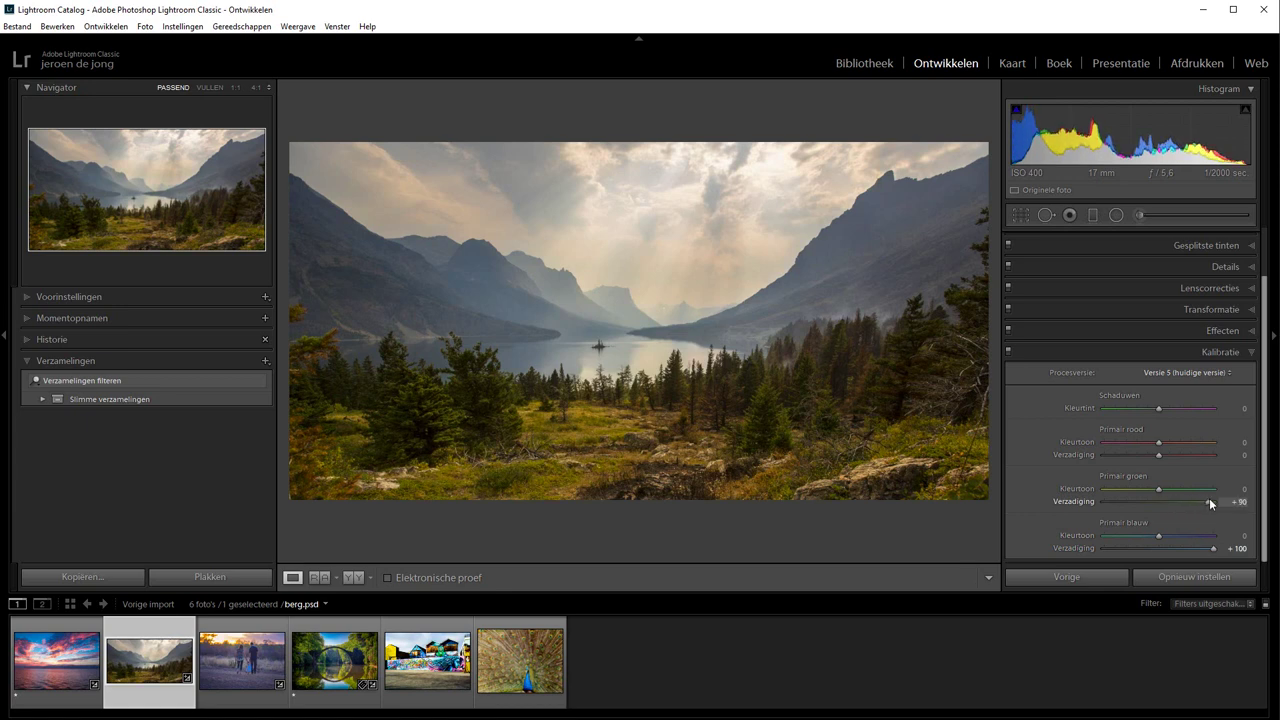
drag(1159, 455, 1180, 458)
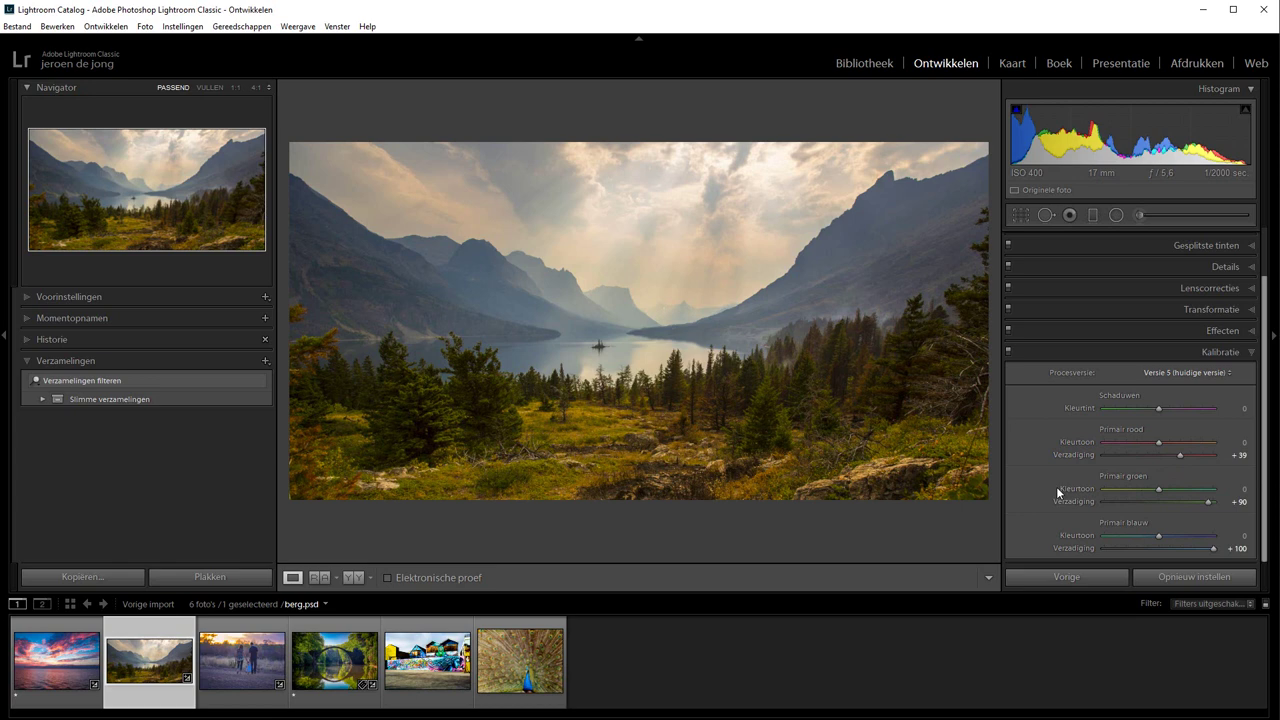
key(backslash)
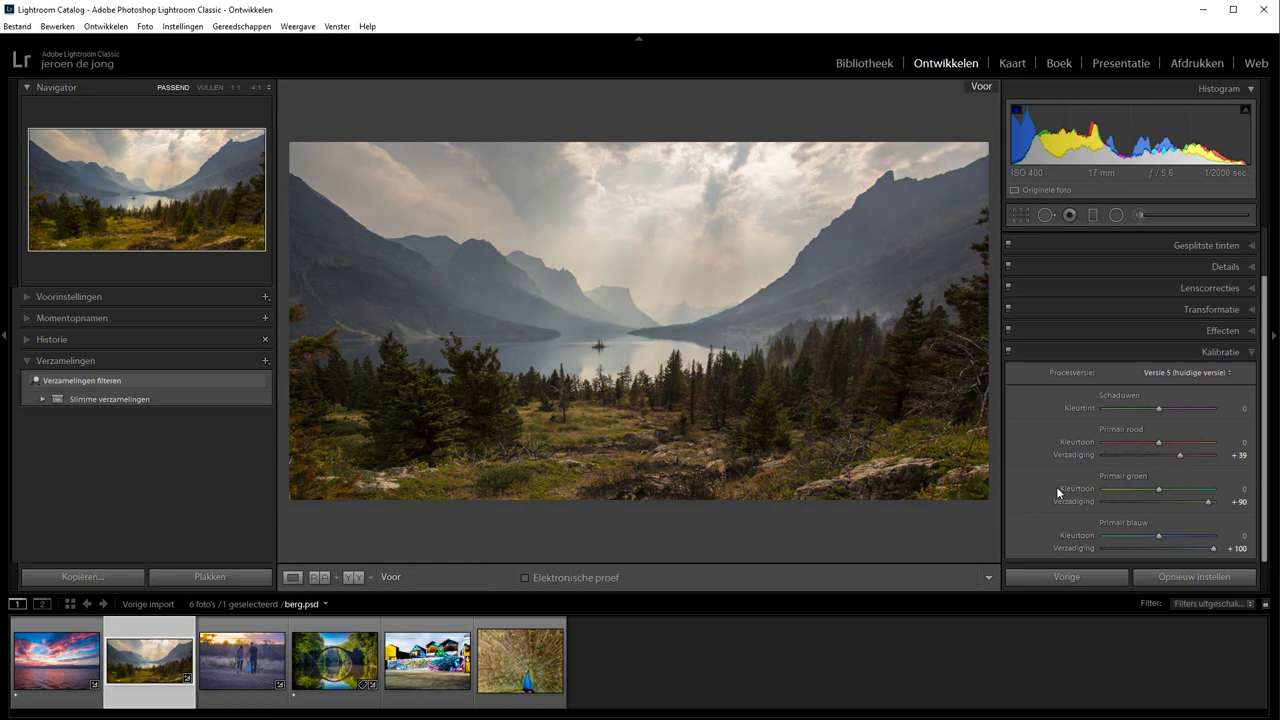
key(backslash)
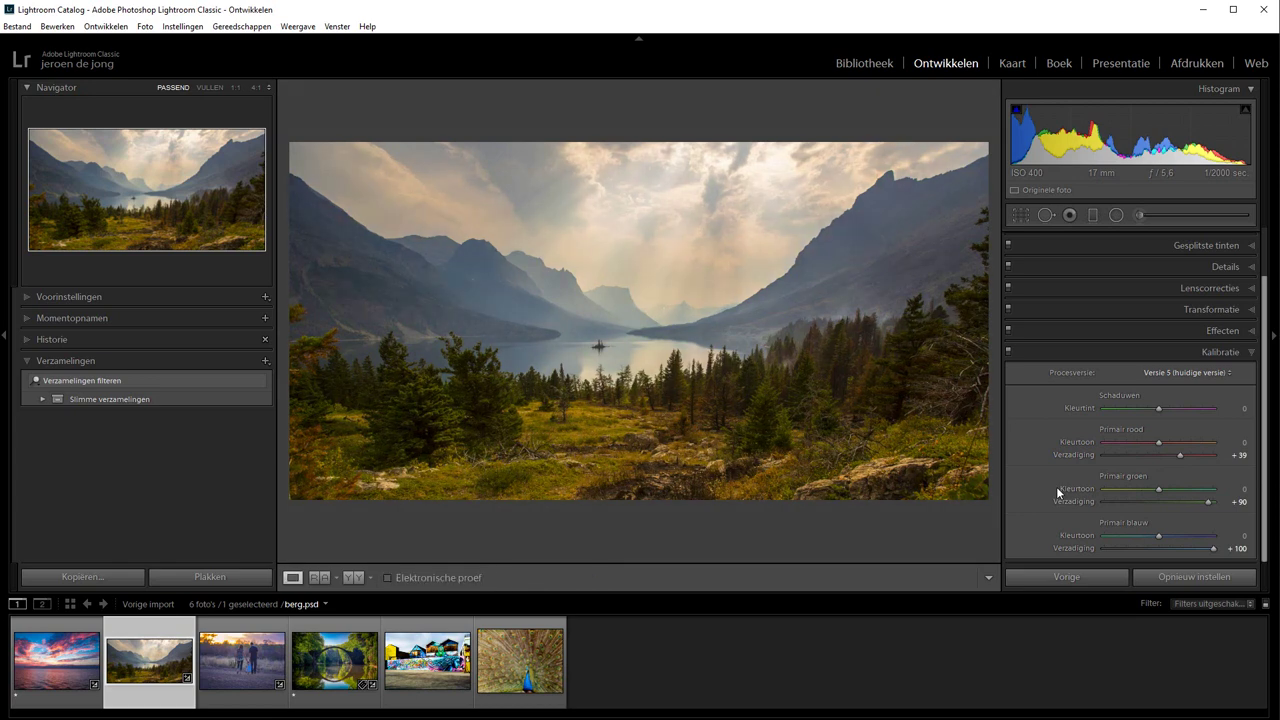